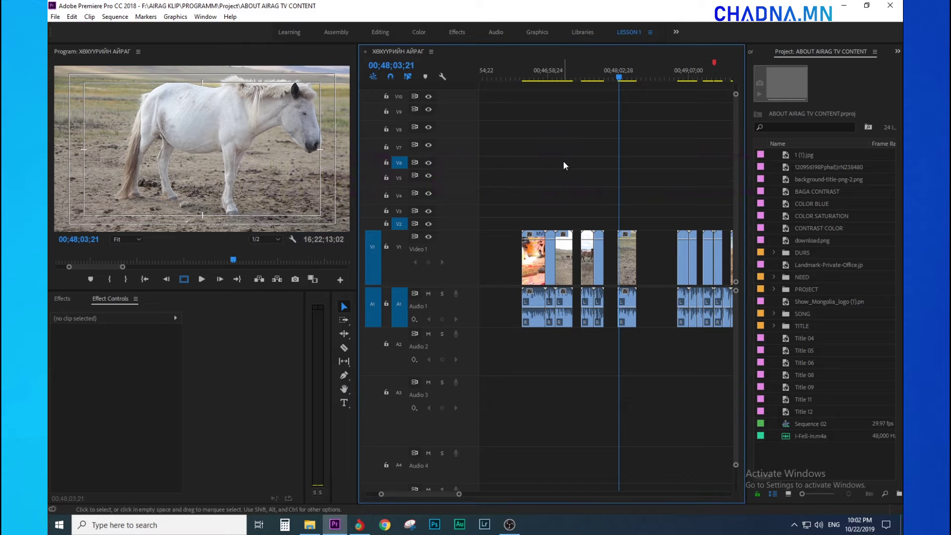
Step: Examine the horse clips around 00;49;02;09 on the ХӨХҮҮРИЙН АЙРАГ timeline
key(minus)
click(647, 79)
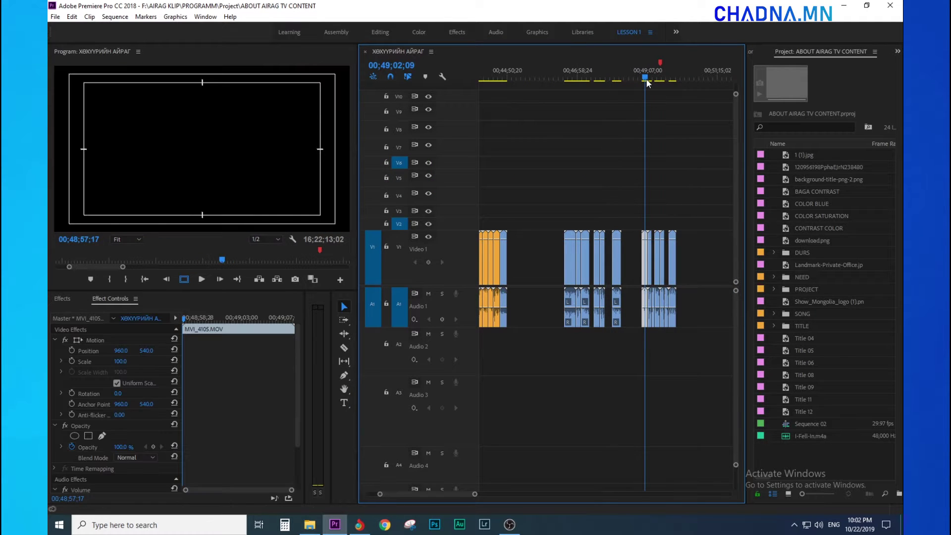
key(equal)
key(equal)
key(equal)
key(equal)
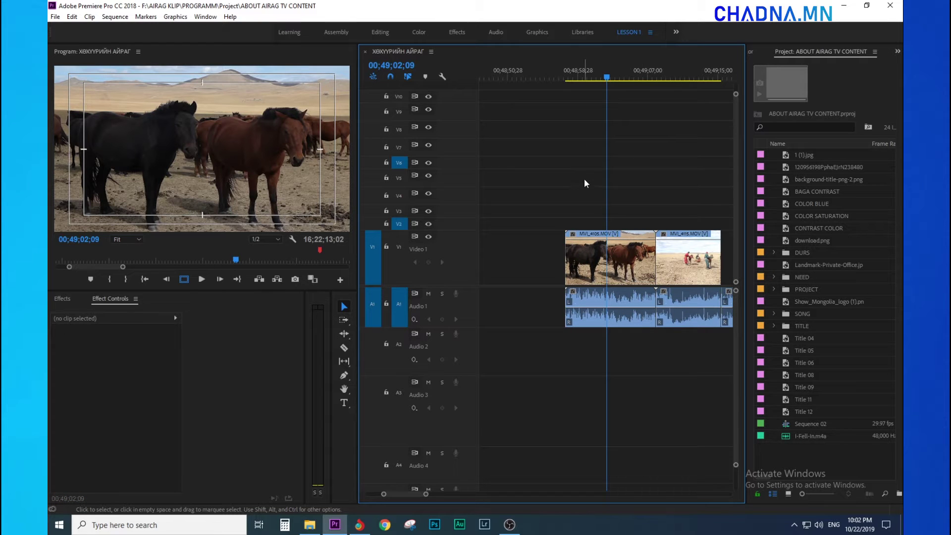
key(minus)
click(644, 79)
key(minus)
key(equal)
drag(655, 82, 666, 79)
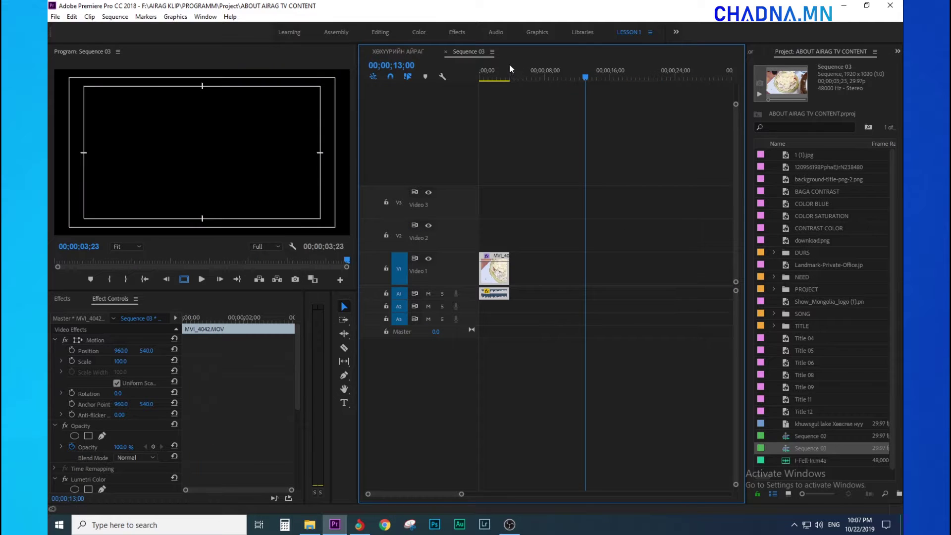
Step: Return Sequence 03 to its start and look over the full track layout of the ХӨХҮҮРИЙН АЙРАГ sequence
click(480, 74)
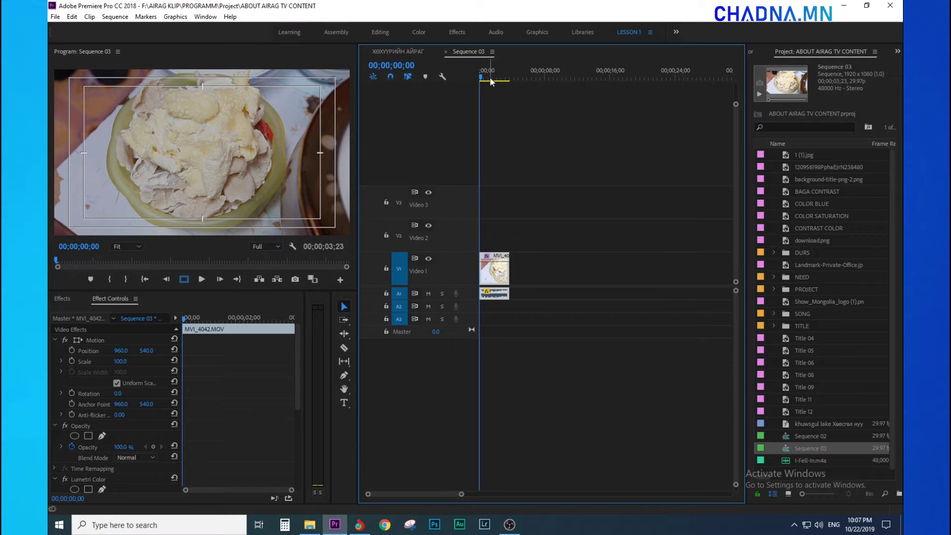
click(398, 52)
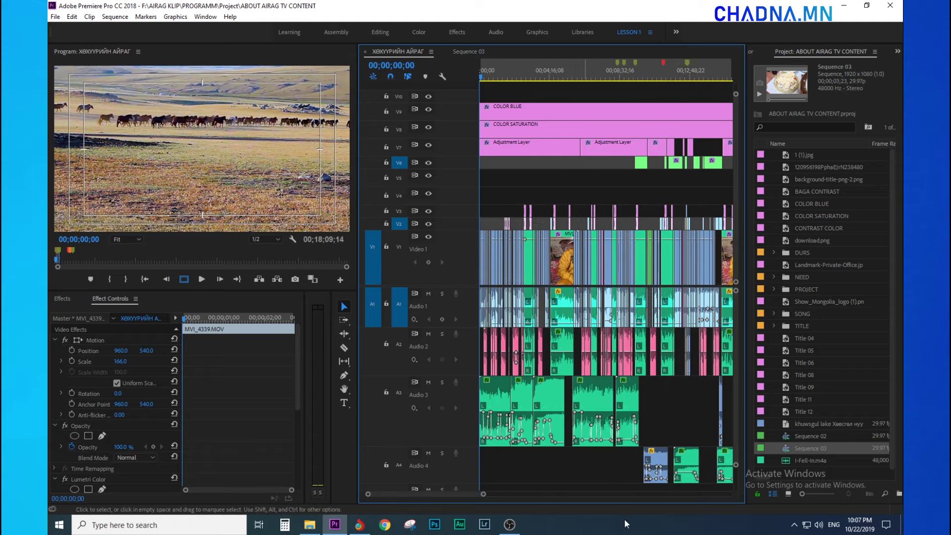
key(minus)
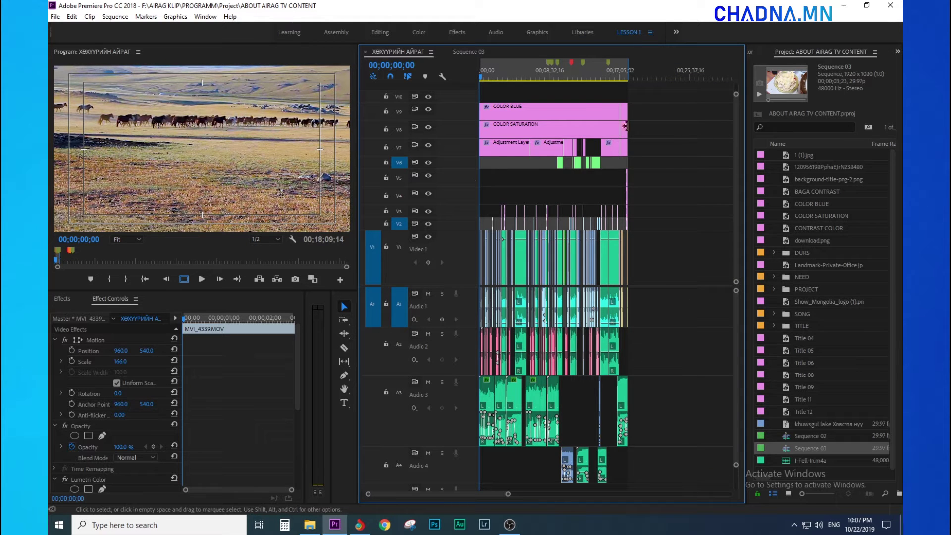
key(equal)
key(equal)
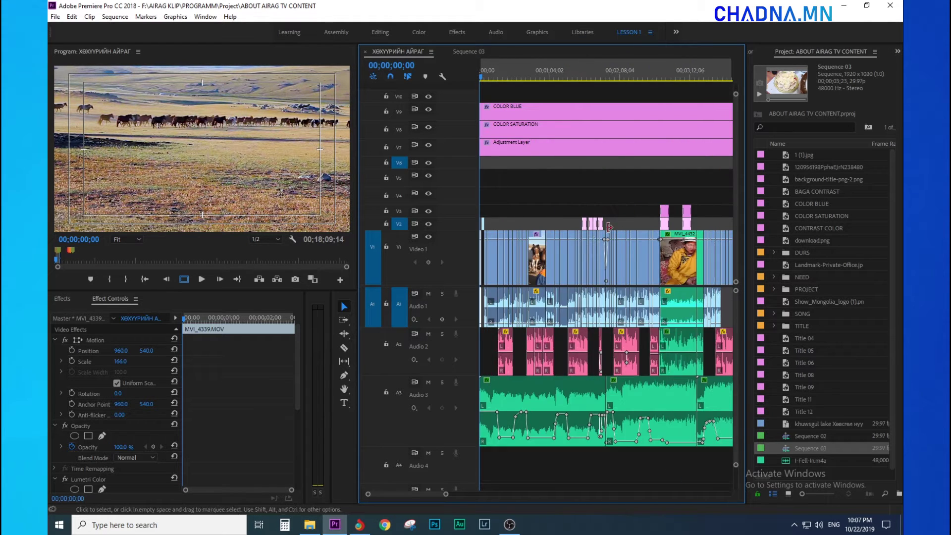
key(minus)
key(minus)
key(minus)
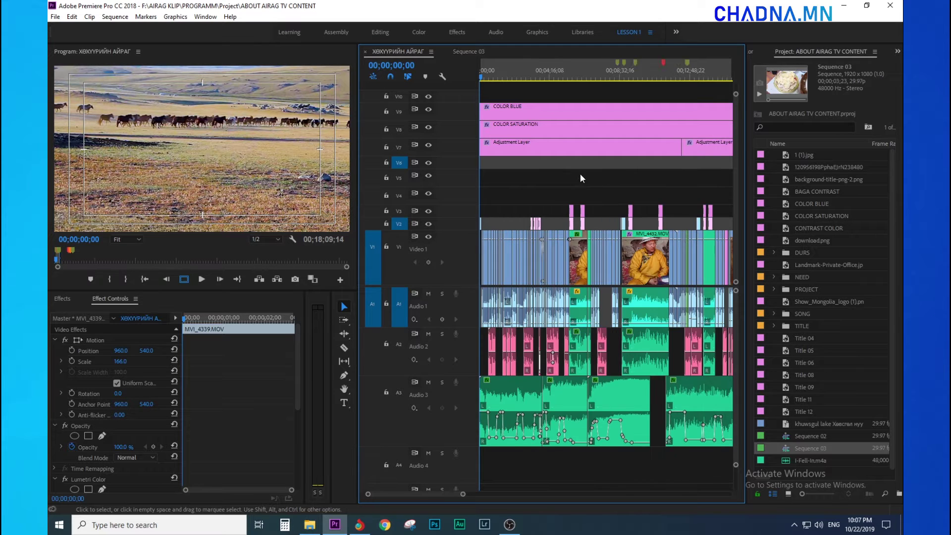
Step: Open Sequence 03 and play the MVI_4042.MOV clip from the beginning to check its camera shake
click(468, 51)
key(space)
key(space)
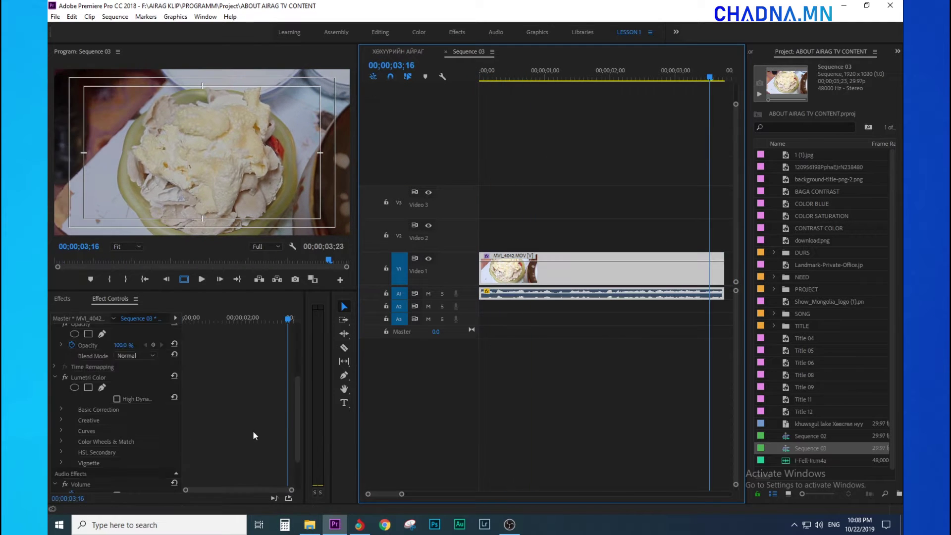
key(minus)
key(Home)
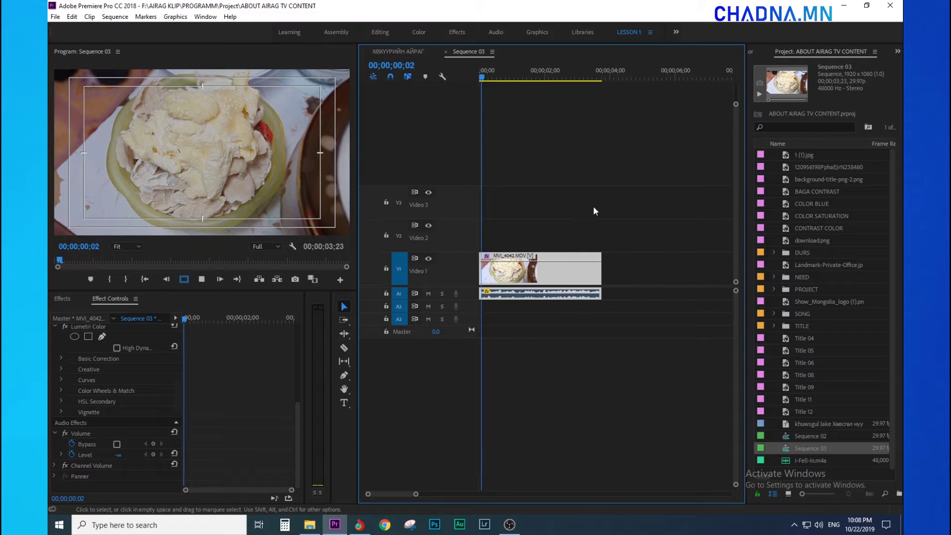
key(space)
Step: Extend the end of the MVI_4042.MOV clip to a length of 00;00;06;16, save the project and play it back
drag(600, 267, 696, 268)
key(ctrl+s)
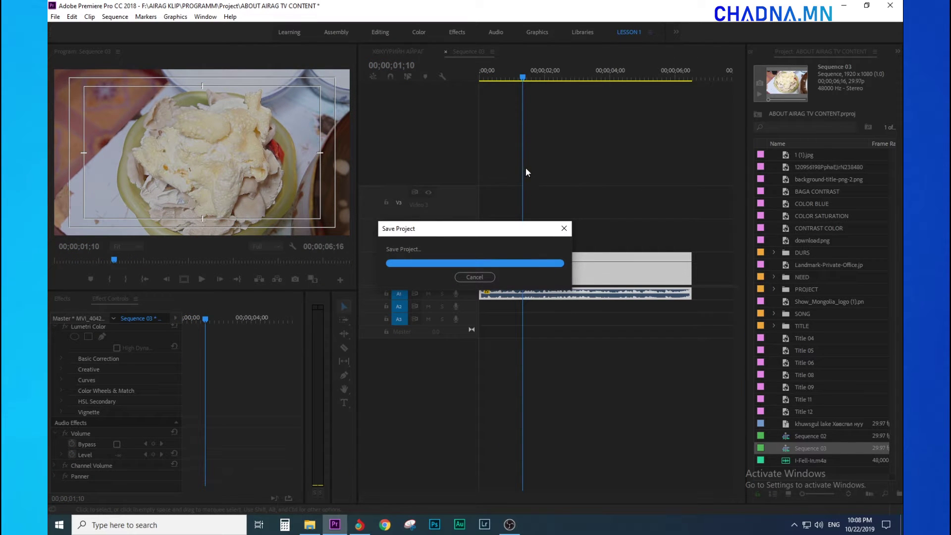
key(space)
key(minus)
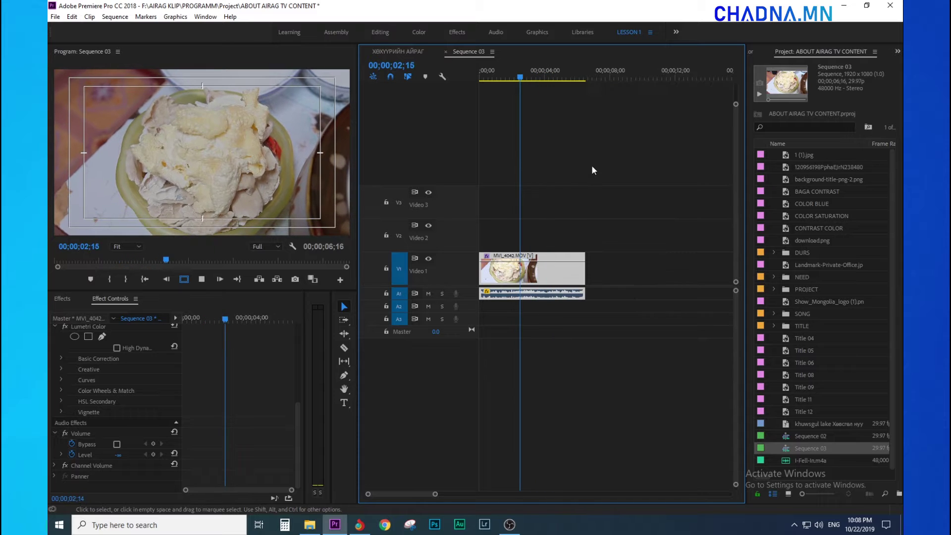
key(space)
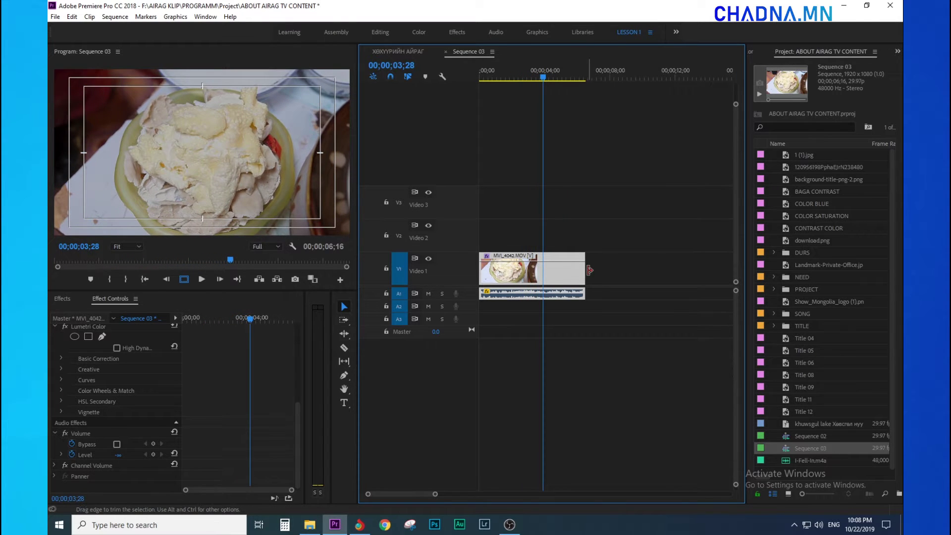
Step: Lengthen the MVI_4042.MOV clip further to 00;00;07;03 and preview the result
drag(589, 270, 661, 257)
key(space)
key(space)
key(equal)
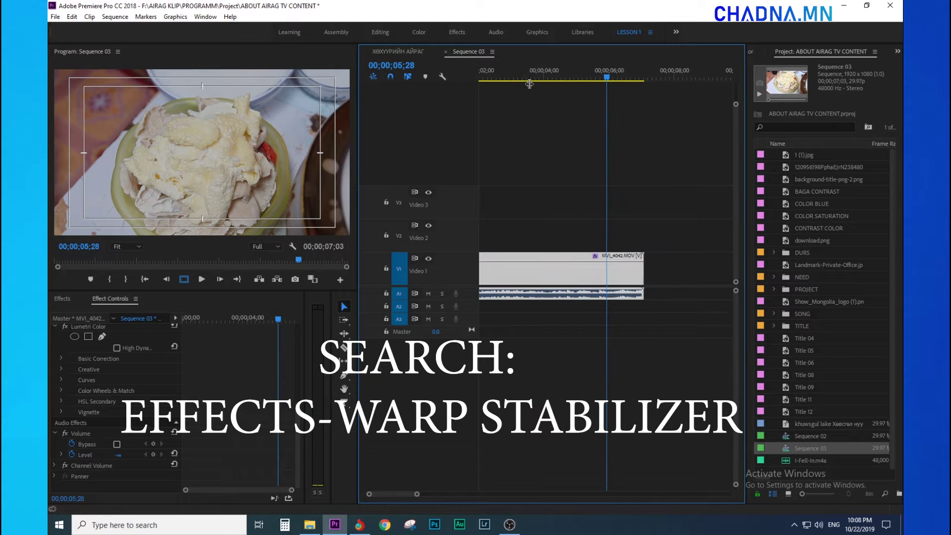
Step: Search the effects for "stab" and apply Warp Stabilizer to the MVI_4042.MOV clip
click(61, 298)
click(78, 311)
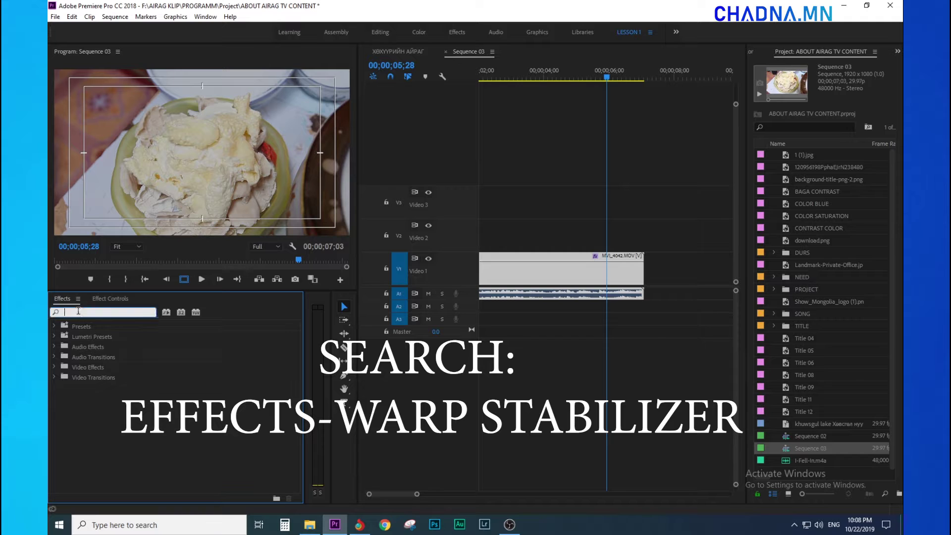
text(st)
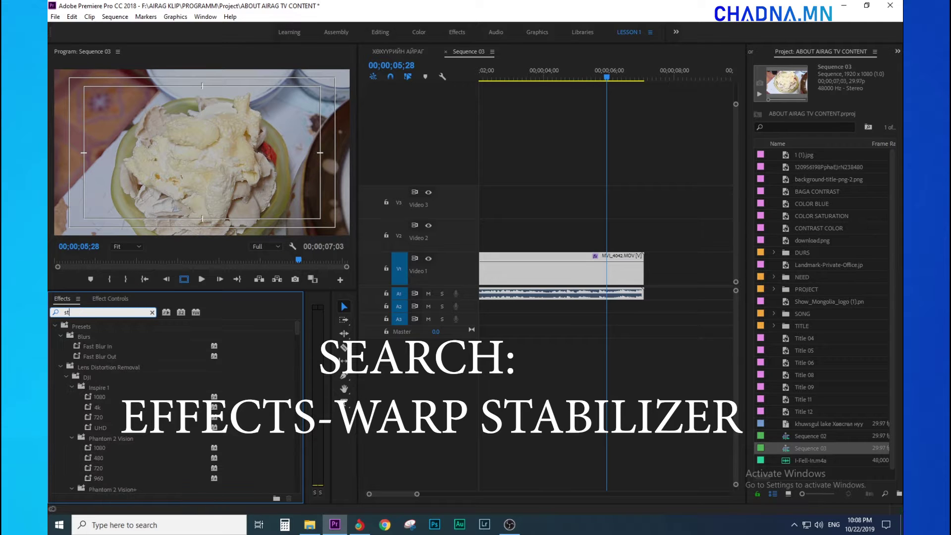
text(ab)
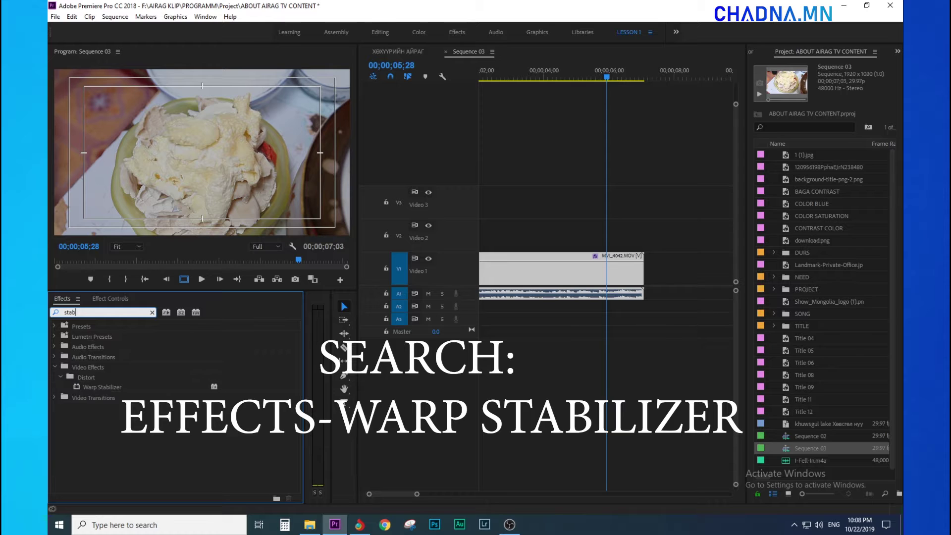
click(103, 387)
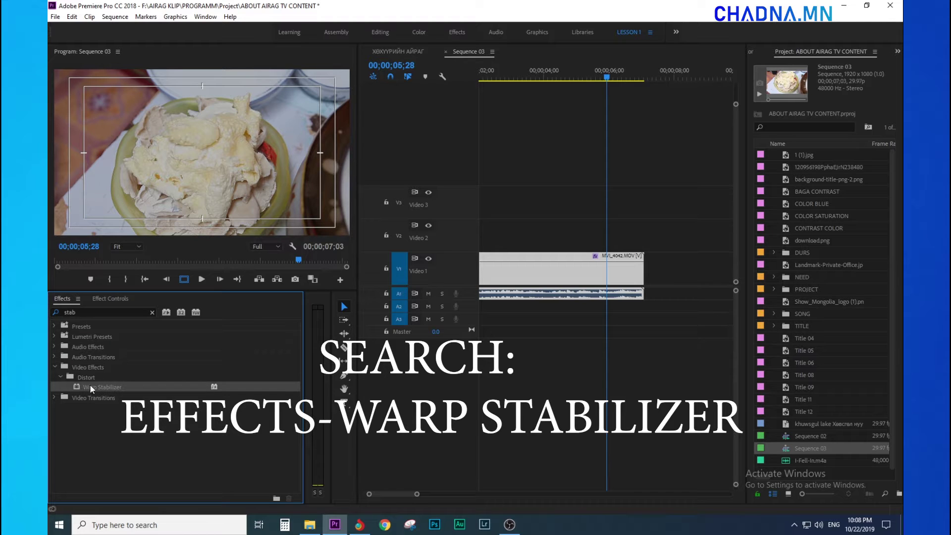
drag(85, 390, 521, 271)
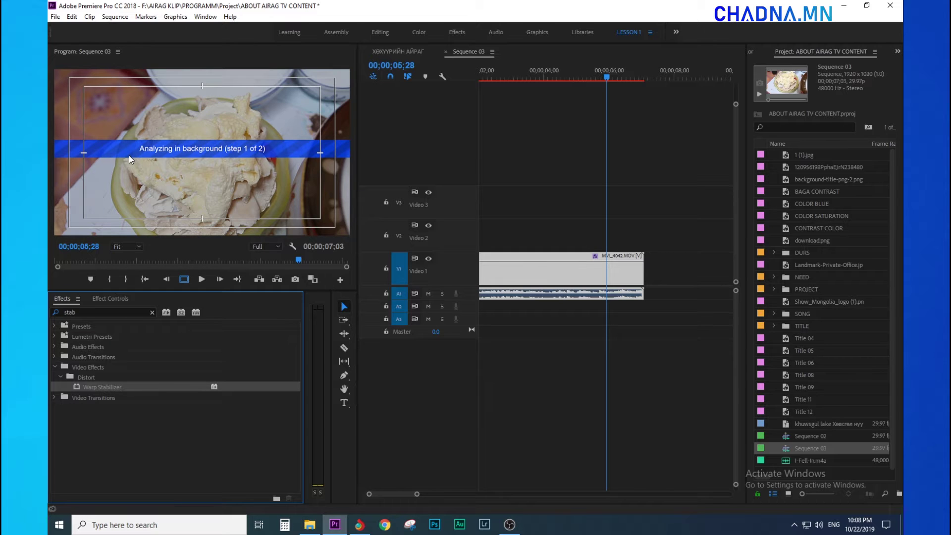
Step: Select the MVI_4042.MOV clip and enlarge the Video 1 track for a bigger thumbnail
click(520, 78)
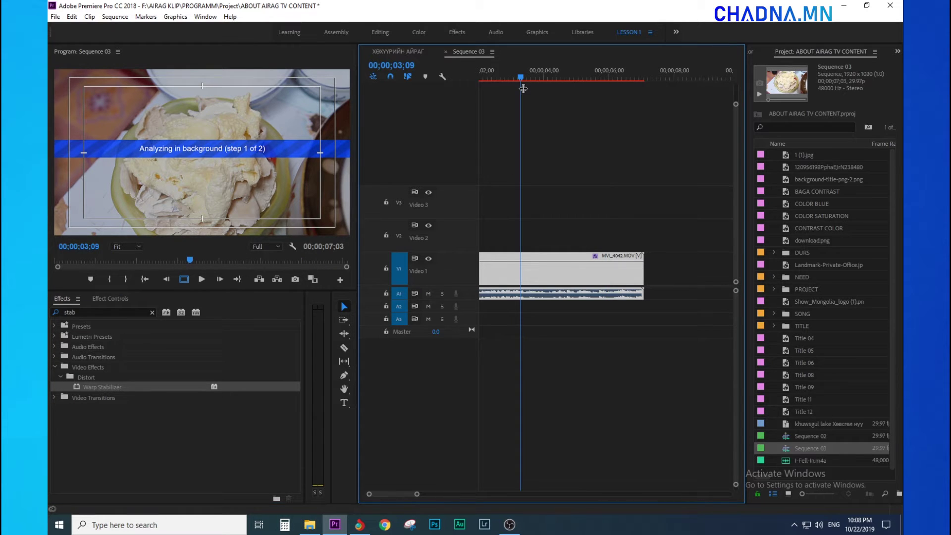
scroll(526, 279, up, 2)
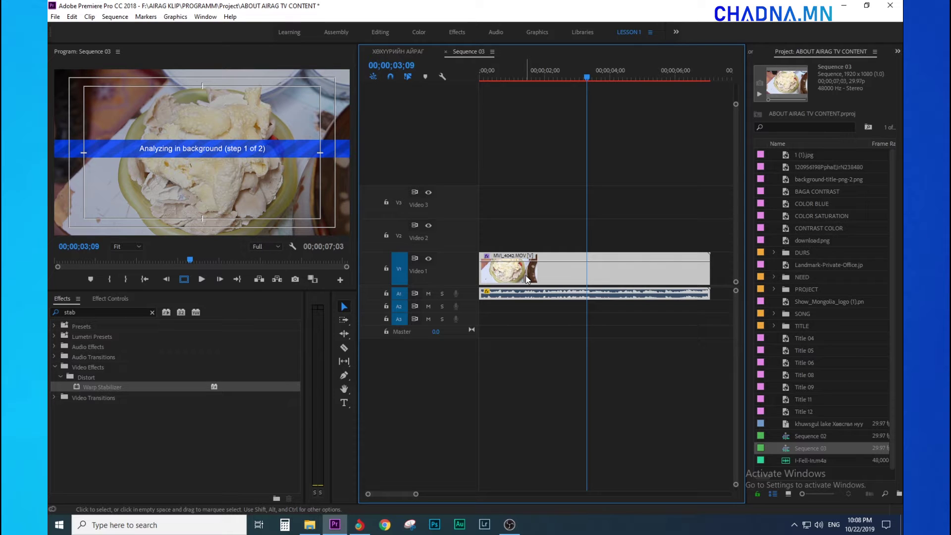
click(525, 275)
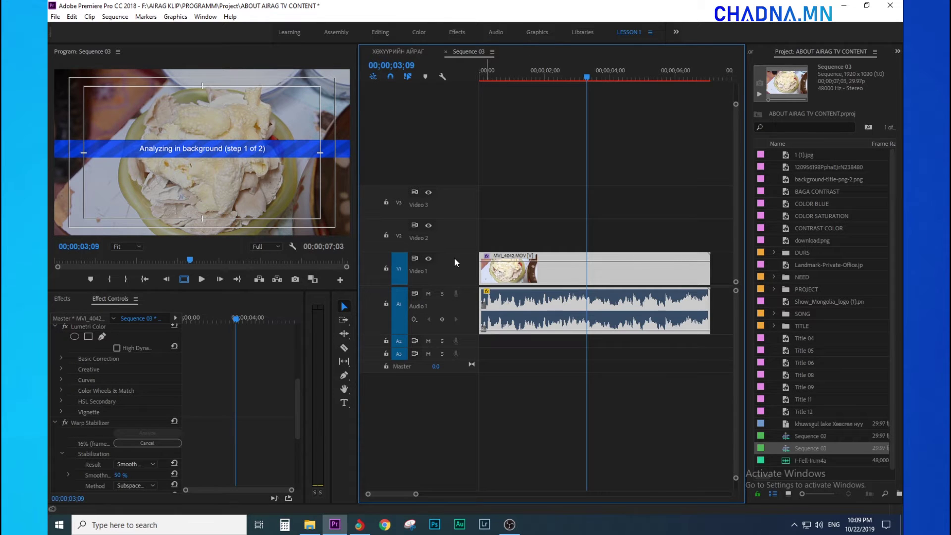
double_click(453, 258)
Step: Widen the effect parameter area to show the clip's Warp Stabilizer settings in full, and save the project
click(114, 299)
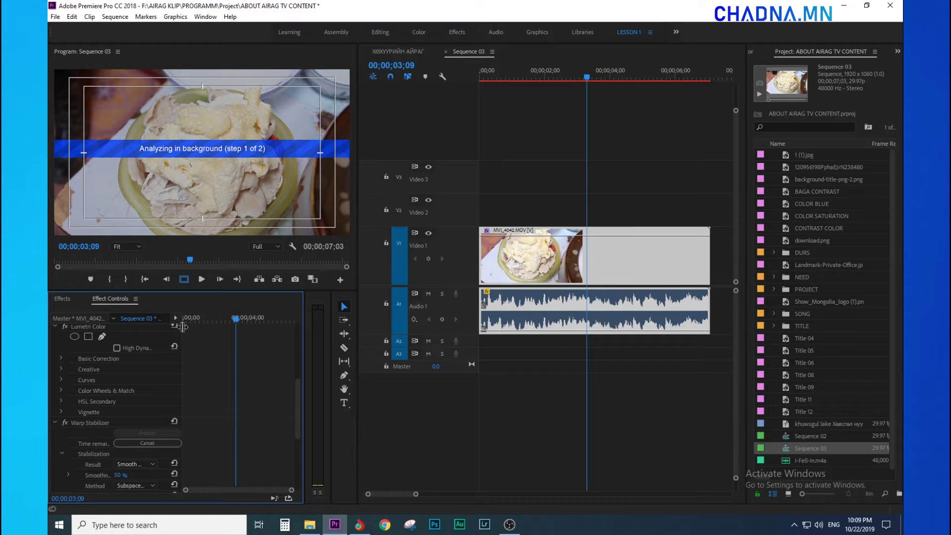
drag(182, 327, 259, 326)
drag(297, 414, 305, 443)
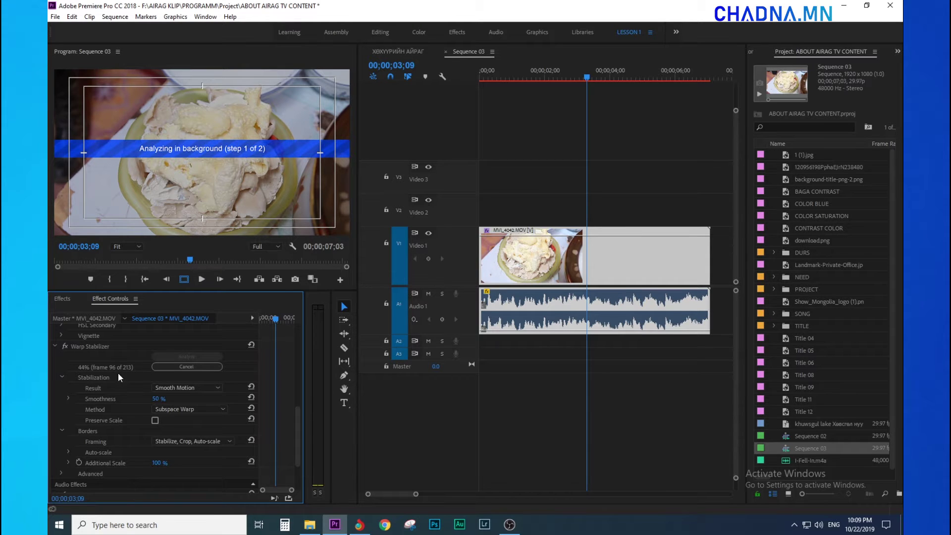
key(ctrl+s)
Step: Try the No Motion result in Warp Stabilizer and restore the result to Smooth Motion
click(191, 386)
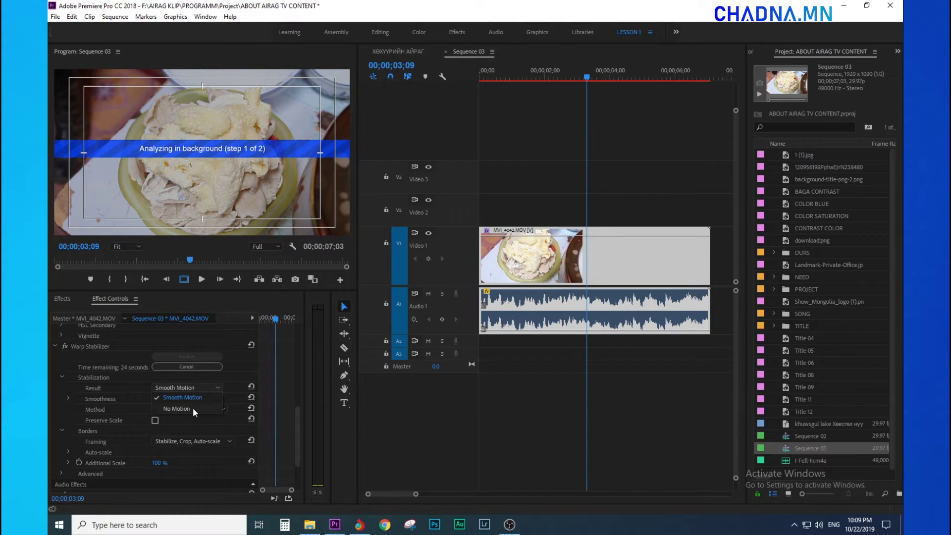
click(177, 409)
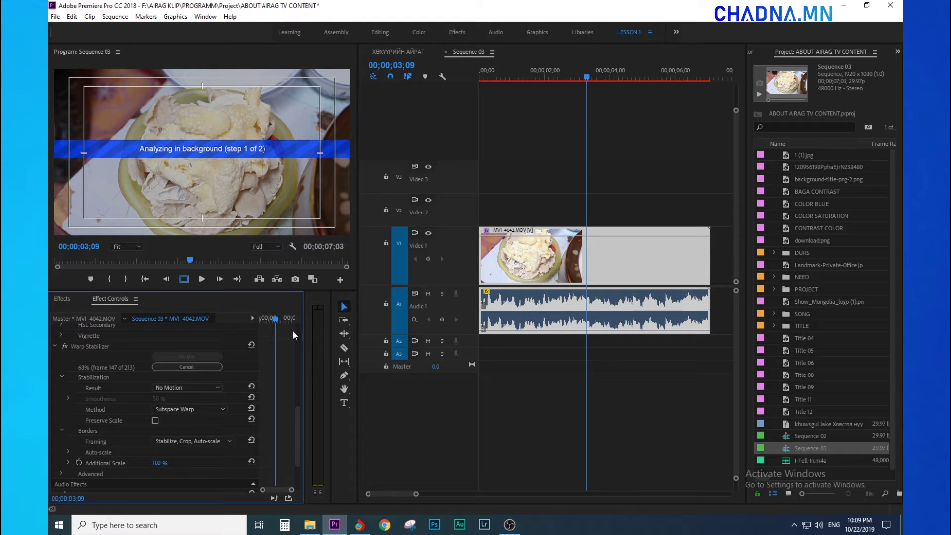
click(527, 74)
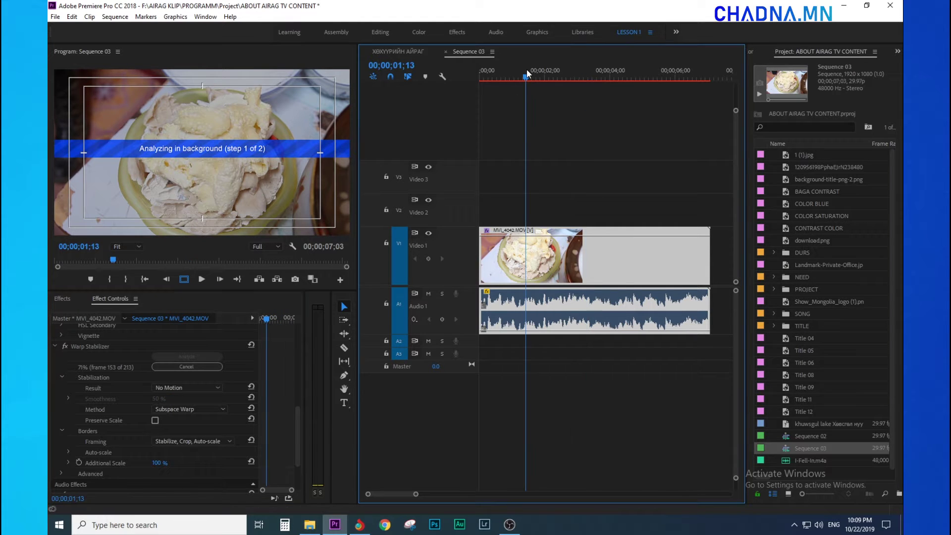
click(181, 386)
click(181, 399)
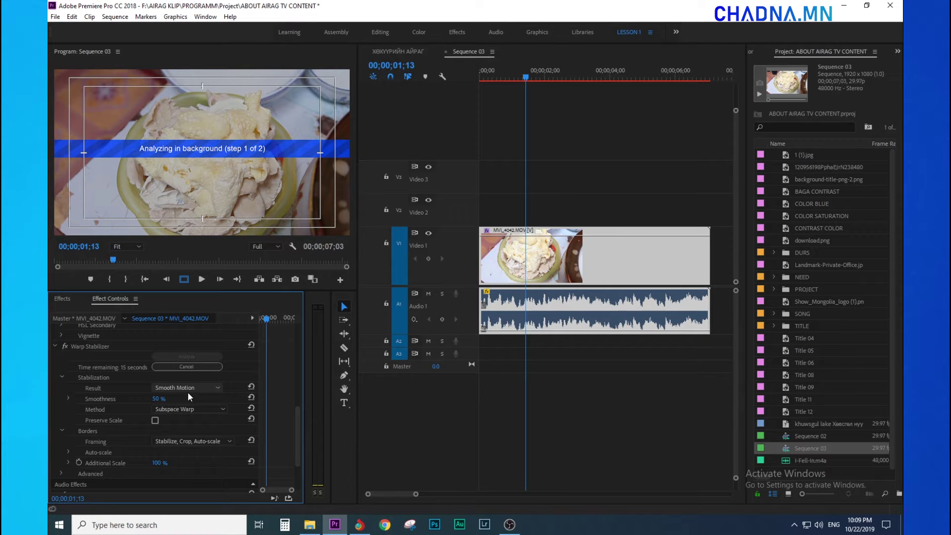
Step: Look through the Warp Stabilizer options and play the stabilized clip from the start of the sequence
scroll(100, 438, down, 1)
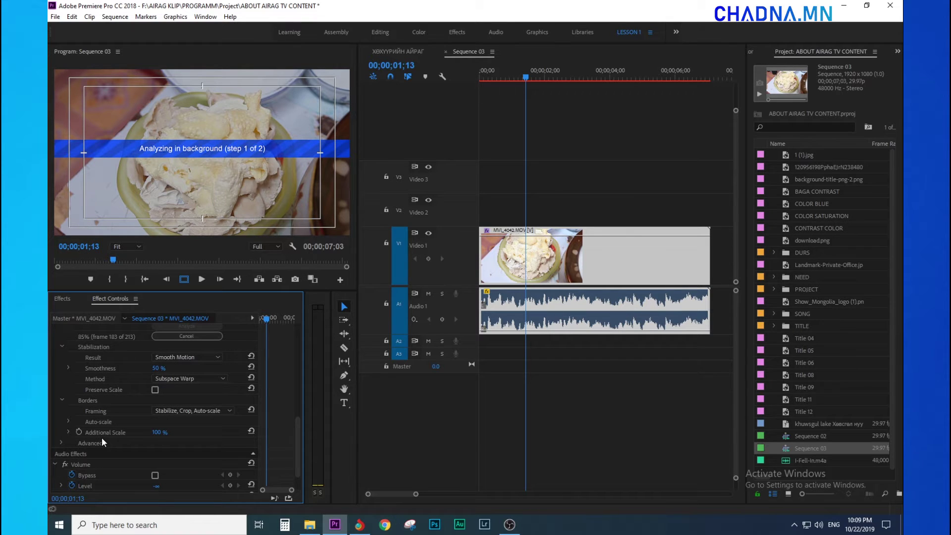
scroll(102, 438, up, 2)
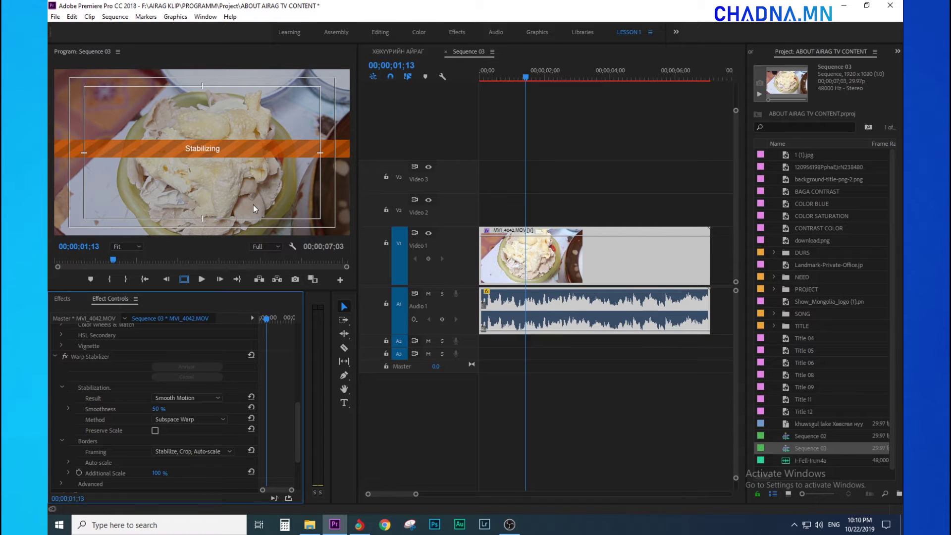
click(429, 87)
key(Home)
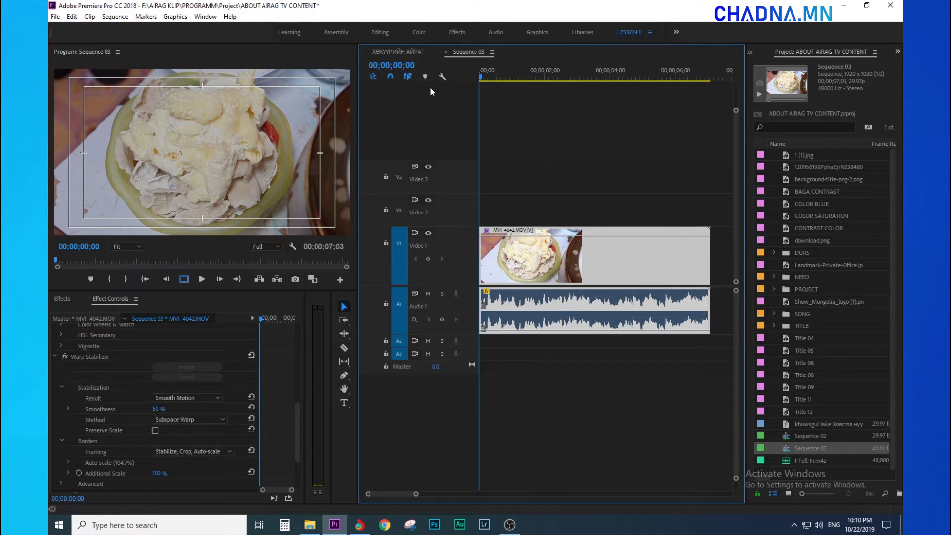
key(space)
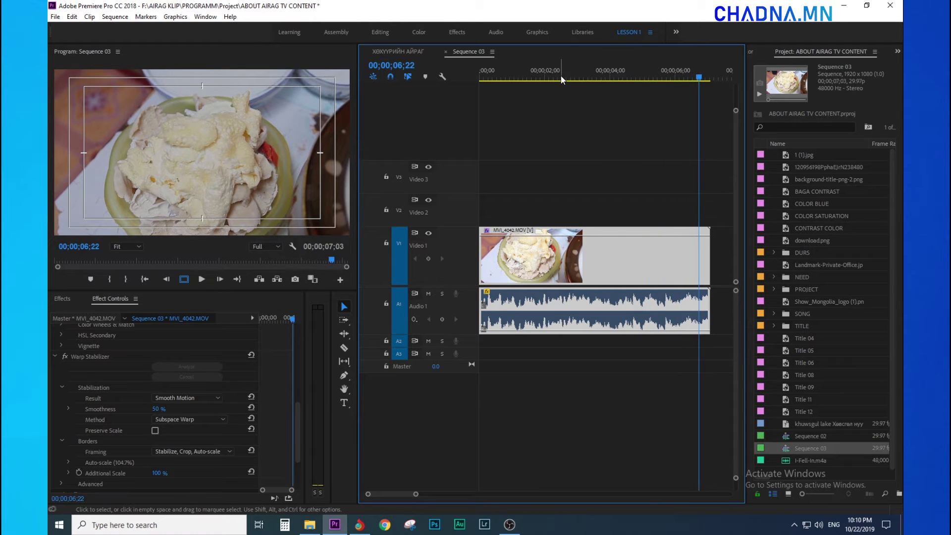
Step: Compare playback of the MVI_4042.MOV clip from its start with Warp Stabilizer switched off and on
key(Home)
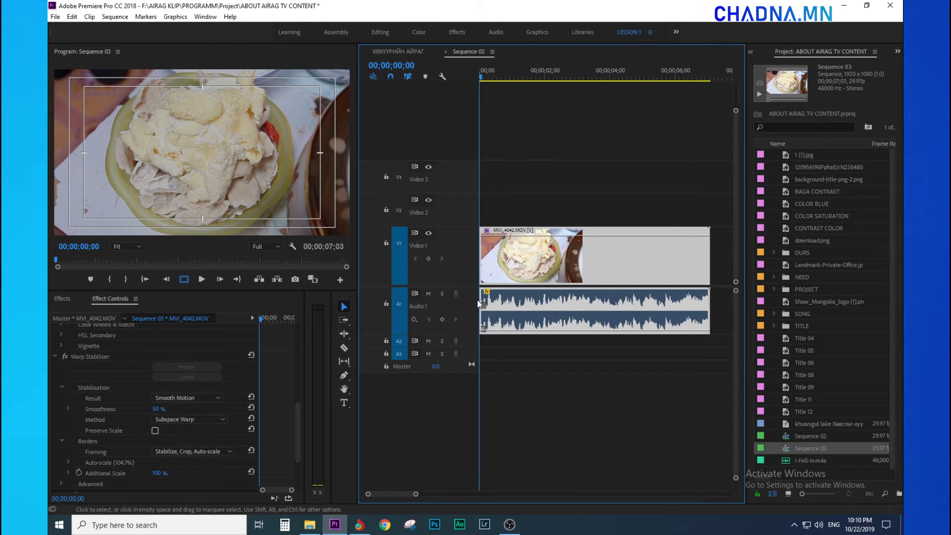
scroll(275, 427, down, 3)
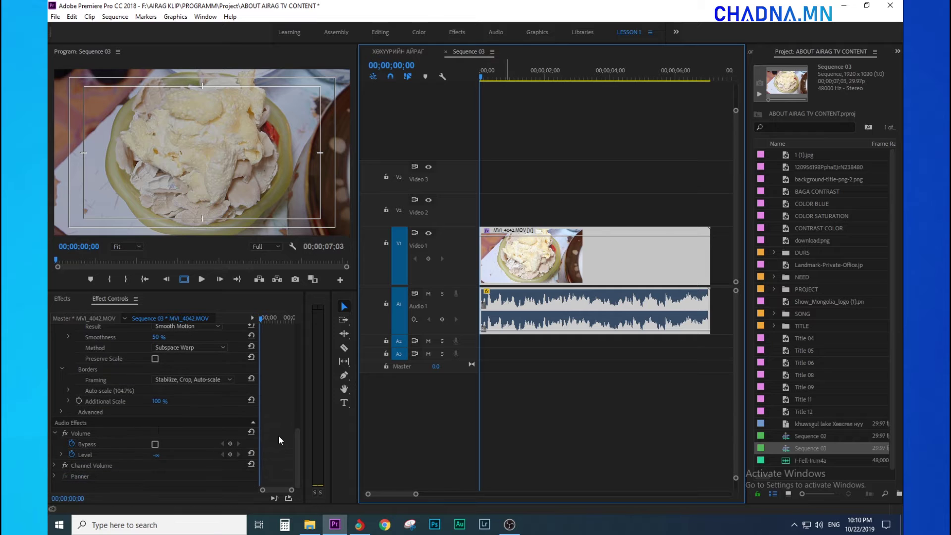
drag(296, 464, 302, 412)
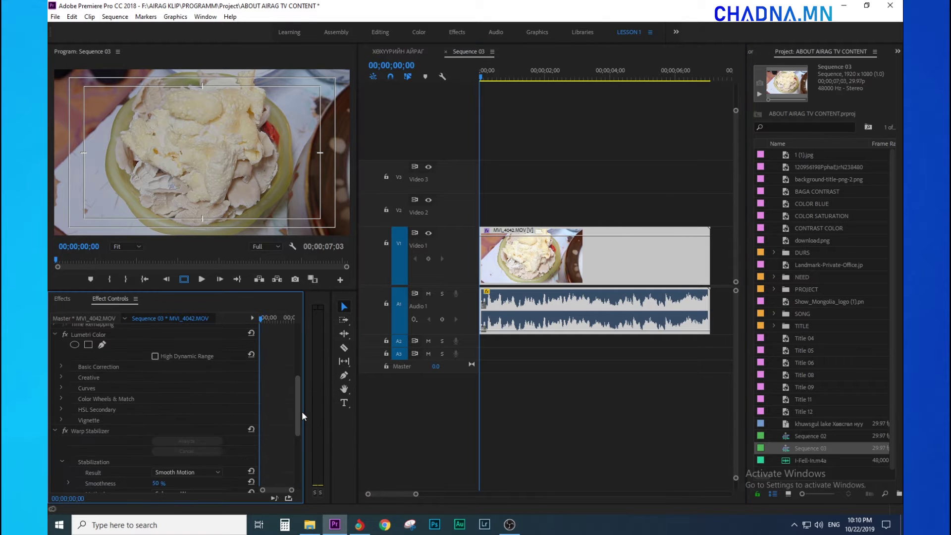
click(66, 430)
click(481, 67)
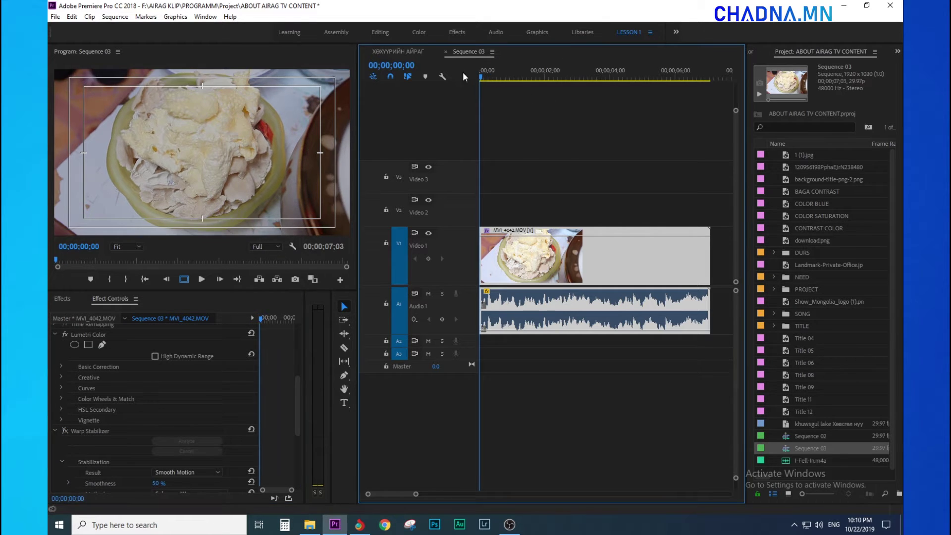
key(space)
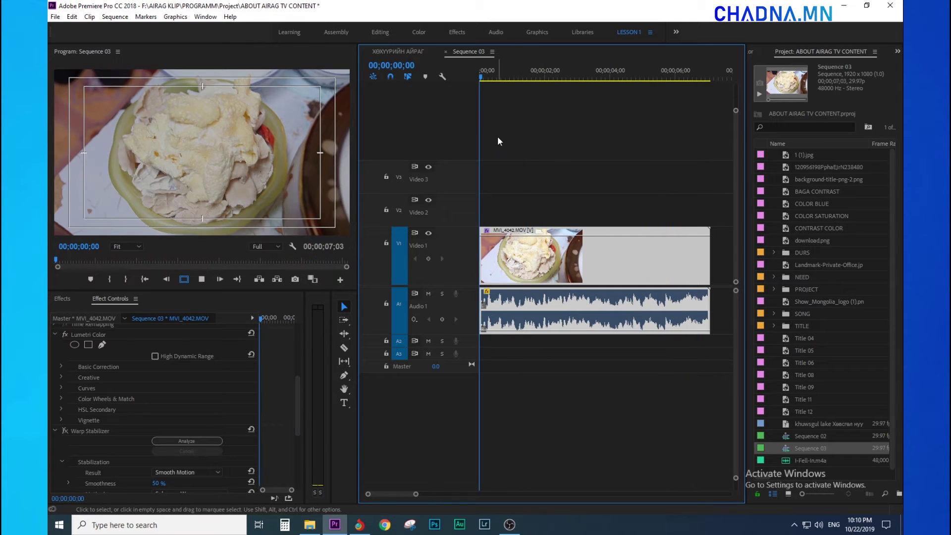
key(space)
click(82, 431)
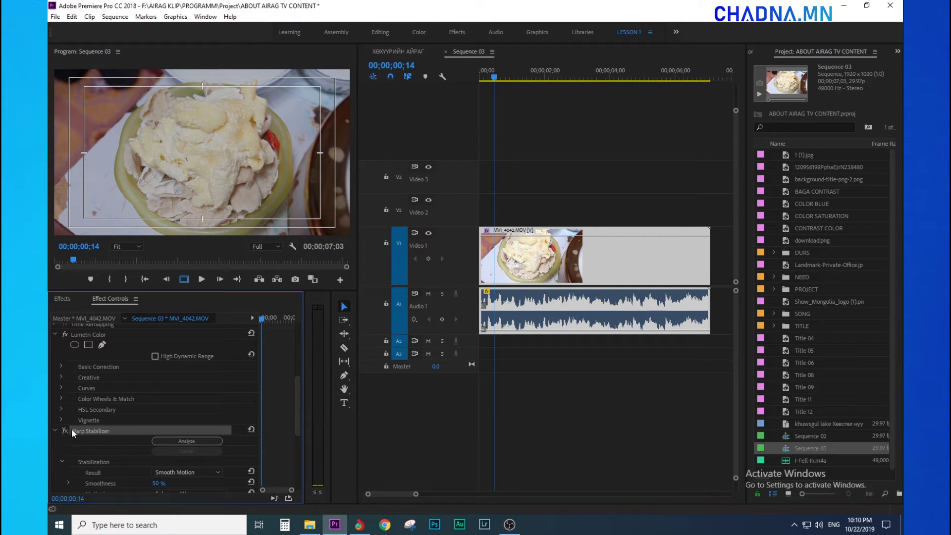
click(481, 76)
key(space)
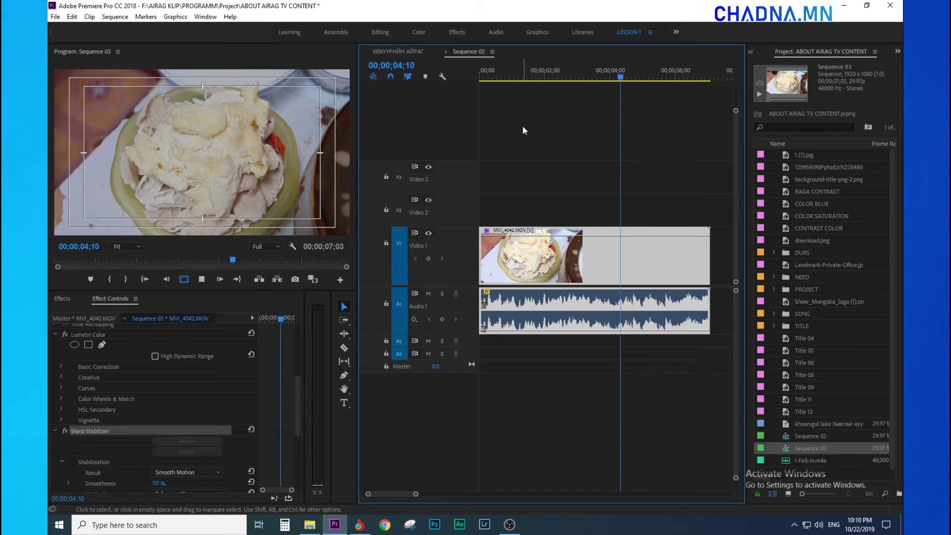
Step: Cut the MVI_4042.MOV clip at about 2;11 and 4;12, and delete the first and last pieces
drag(602, 74, 576, 89)
key(c)
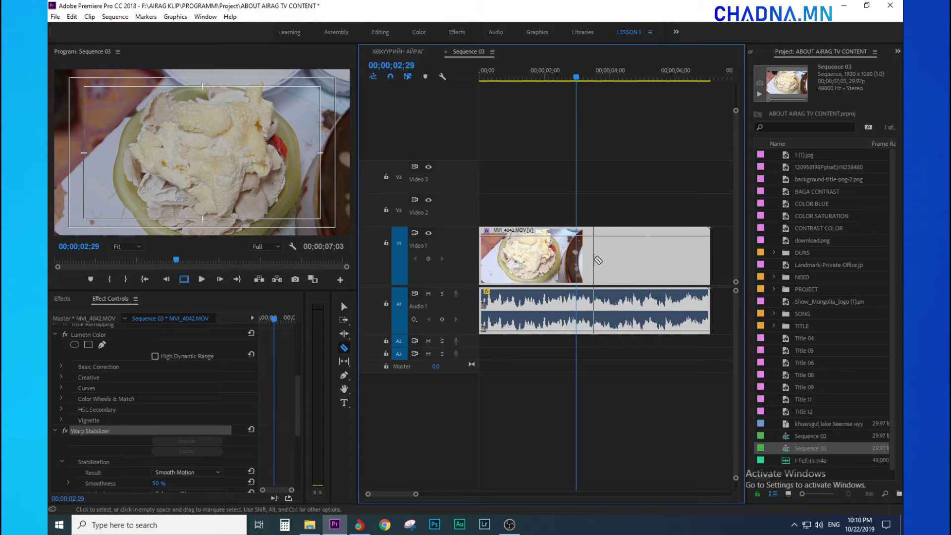
click(557, 266)
click(622, 258)
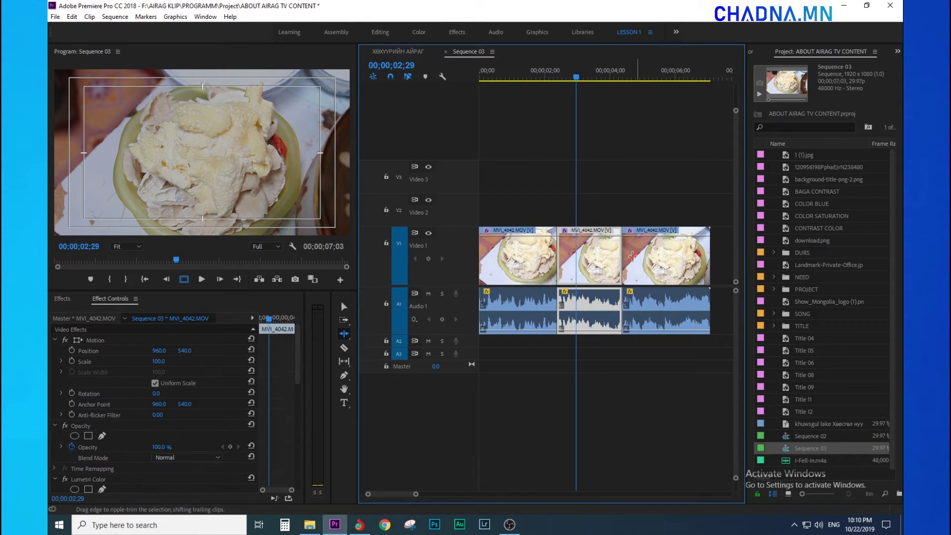
key(b)
key(Delete)
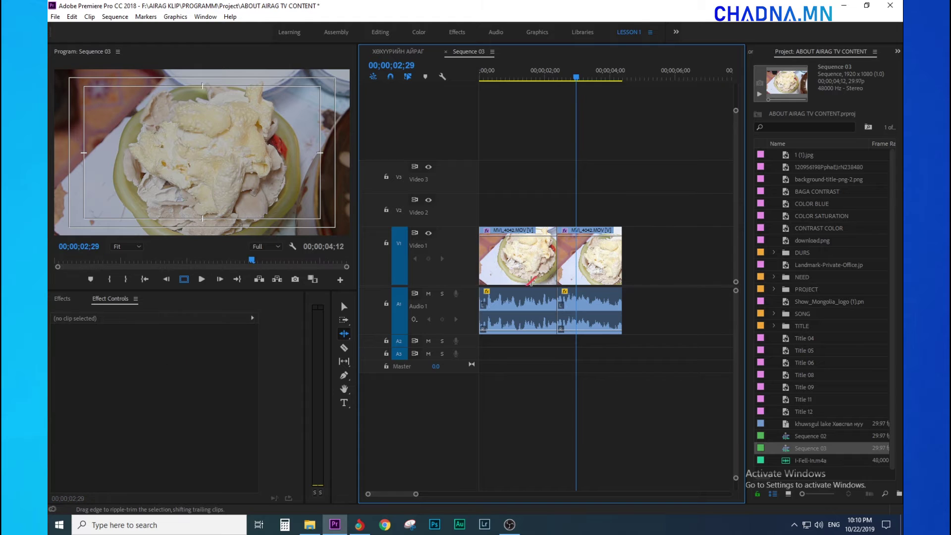
click(526, 255)
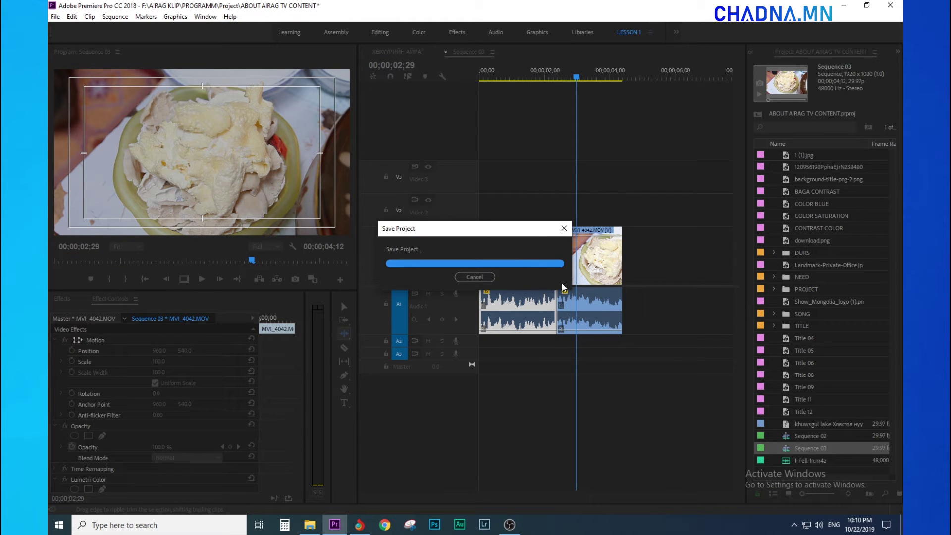
key(Delete)
key(v)
Step: Extend the remaining MVI_4042.MOV piece at both ends to span about 1;22 to 6;07, playing it back
click(556, 75)
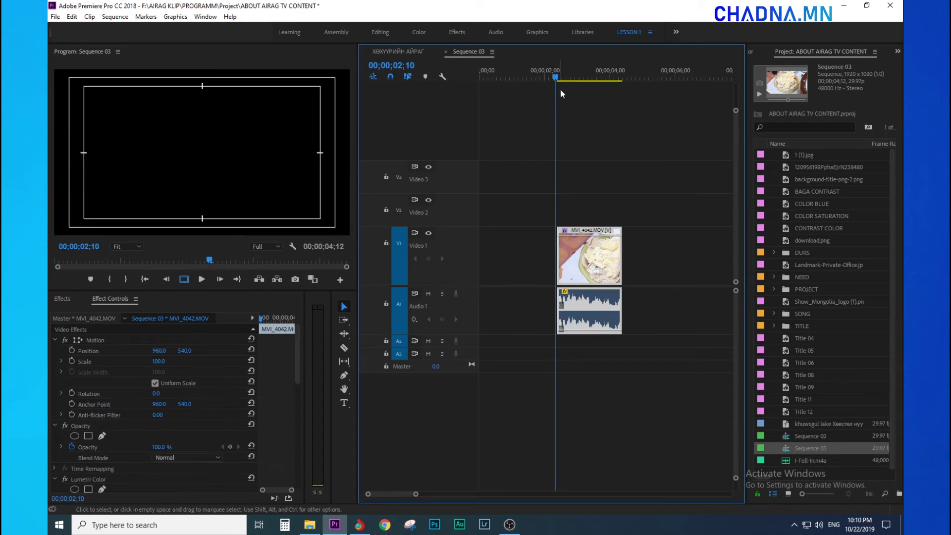
key(space)
drag(626, 272, 611, 278)
key(space)
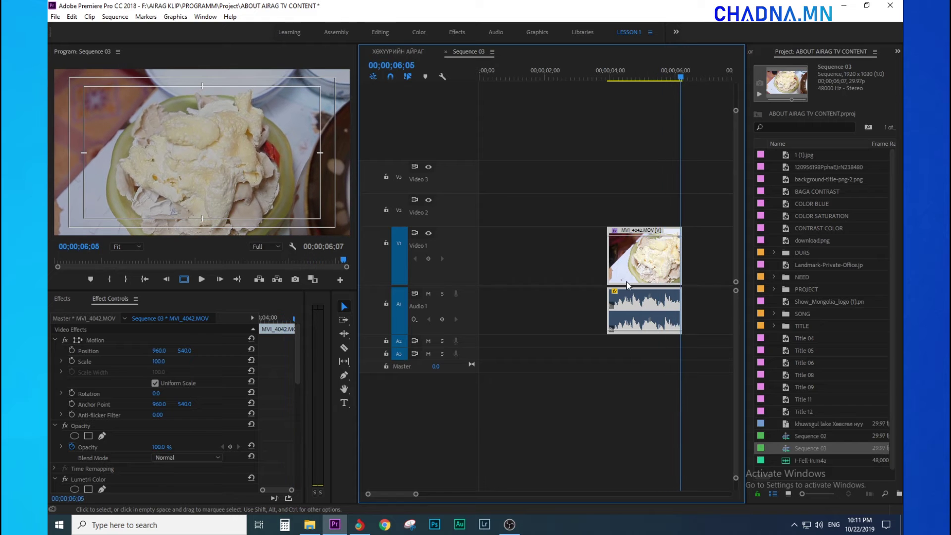
drag(608, 275, 535, 81)
click(542, 77)
key(space)
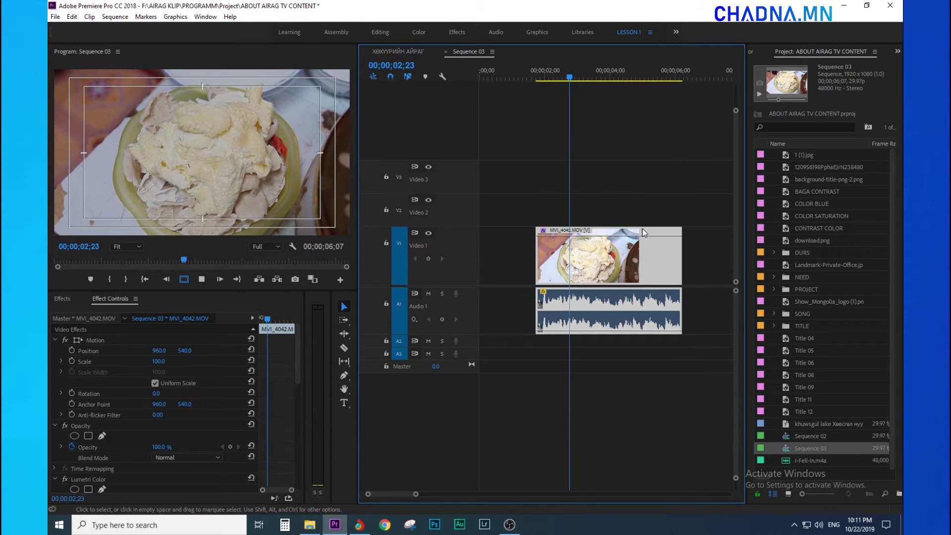
Step: Set the Warp Stabilizer result of the MVI_4042.MOV clip to No Motion
scroll(176, 453, down, 1)
scroll(135, 451, down, 6)
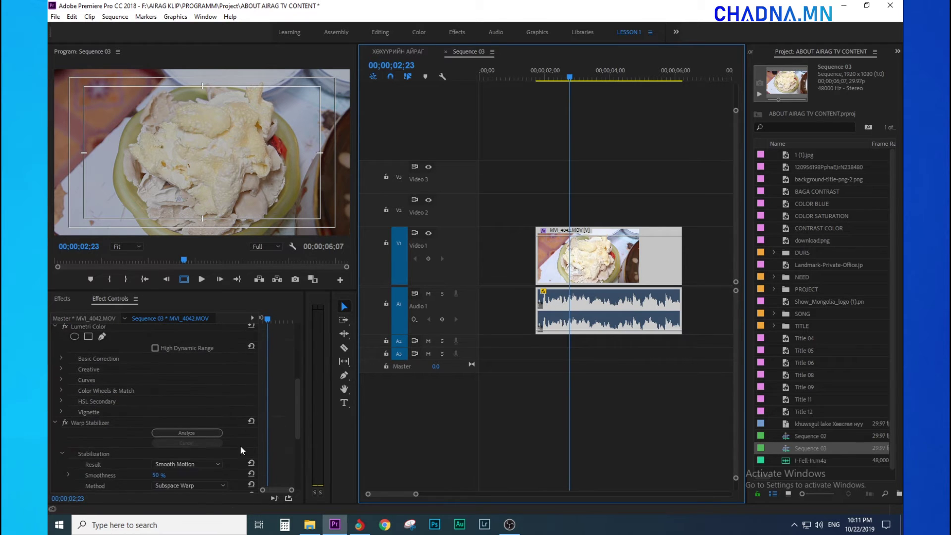
scroll(213, 436, down, 2)
click(175, 414)
click(177, 434)
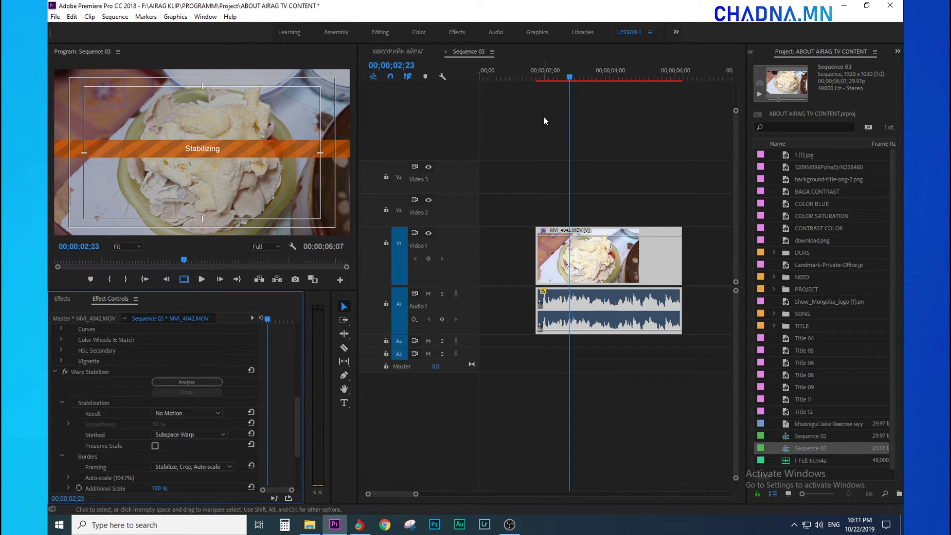
Step: Play the No Motion version of MVI_4042.MOV from its start and scrub through the clip's ending
click(537, 76)
key(space)
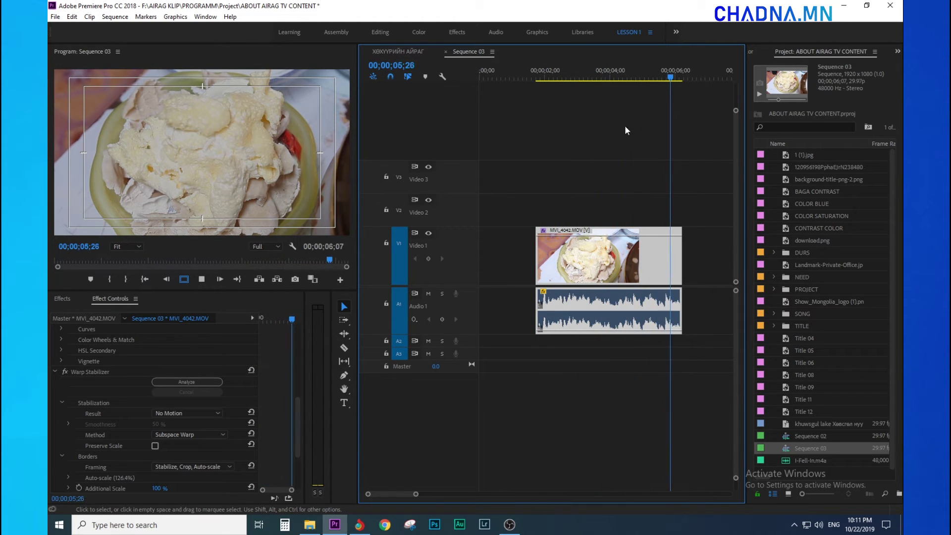
drag(517, 77, 652, 80)
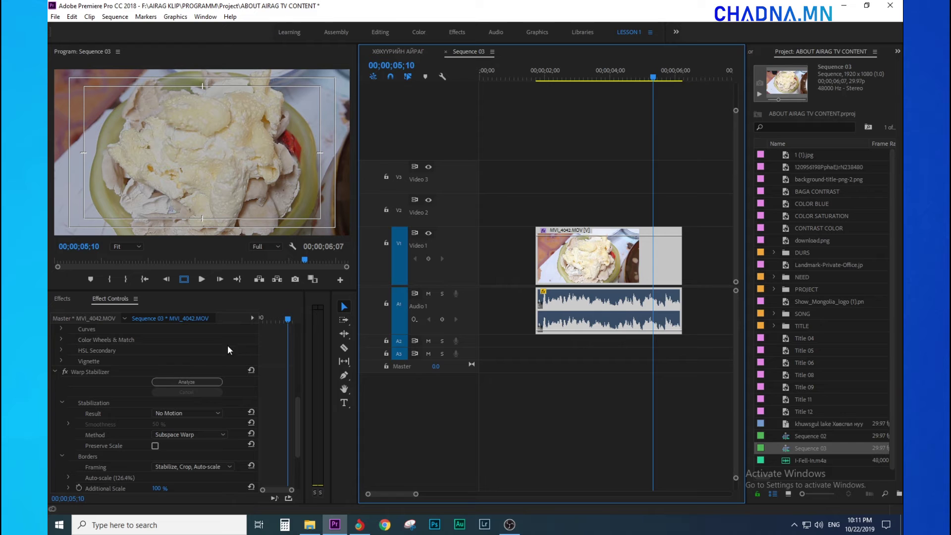
drag(654, 76, 666, 87)
Step: Find and copy the MVI_4098.MOV clip near 00;02;36;28 in the ХӨХҮҮРИЙН АЙРАГ sequence
scroll(519, 177, down, 5)
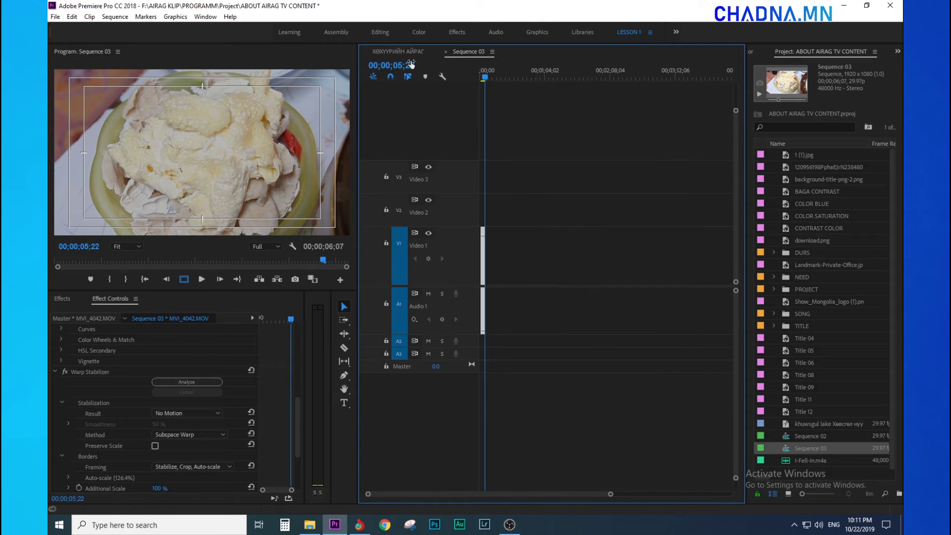
click(400, 52)
scroll(519, 85, down, 5)
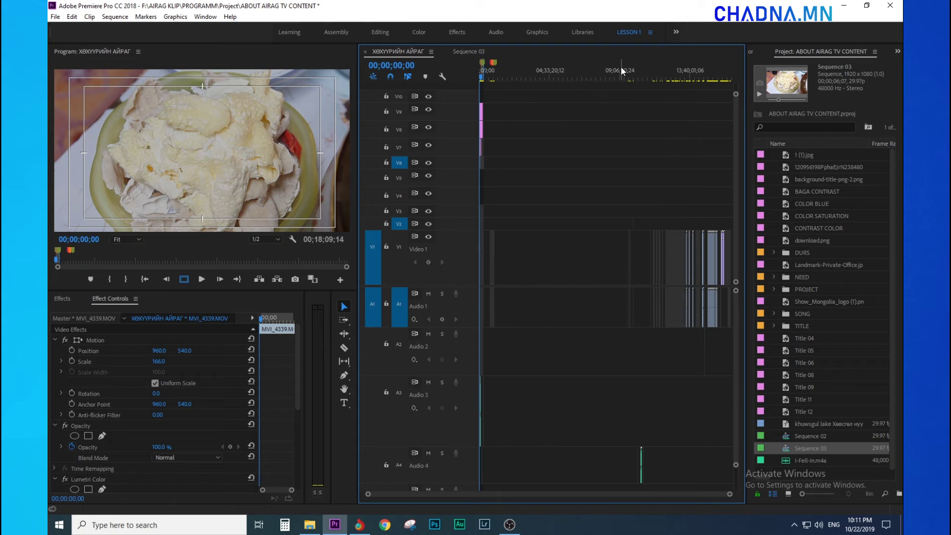
click(641, 70)
scroll(686, 76, up, 5)
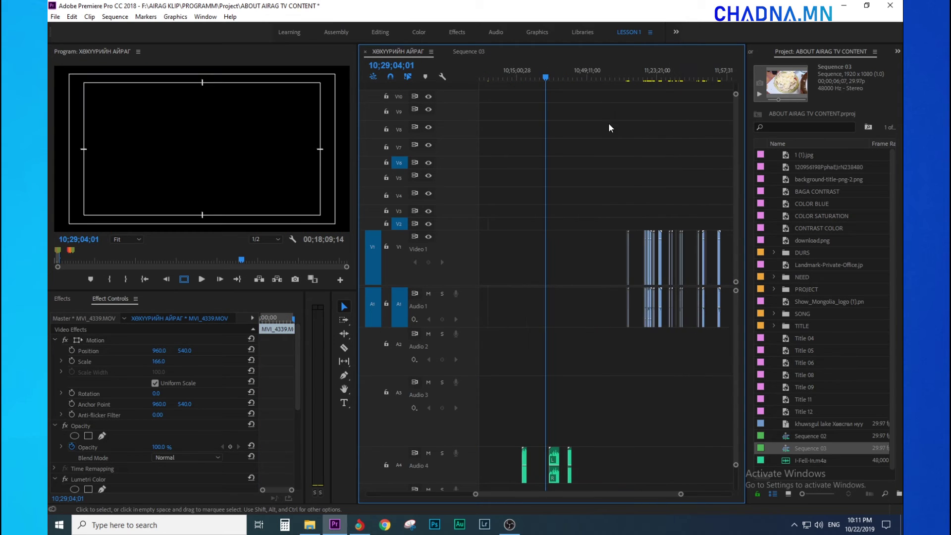
scroll(538, 76, down, 5)
click(521, 70)
scroll(517, 70, up, 3)
scroll(517, 70, down, 3)
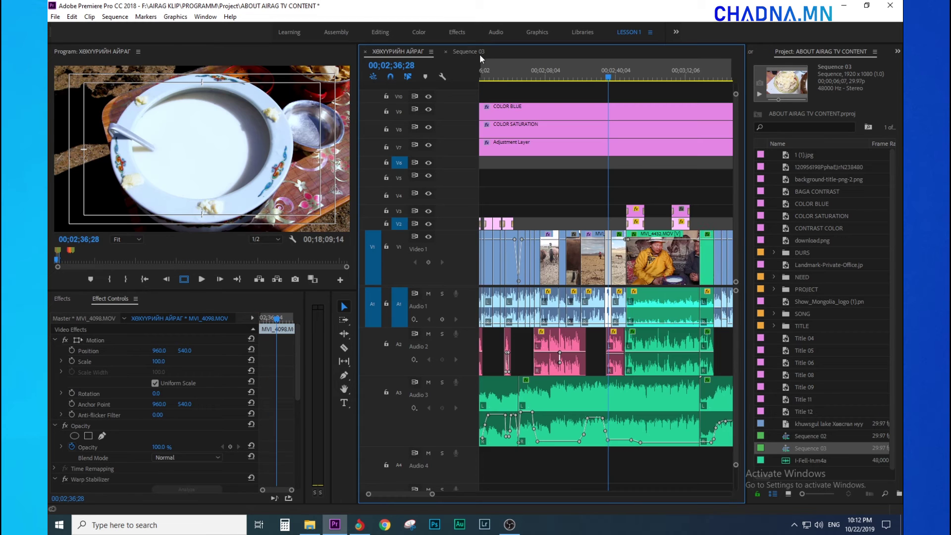
Step: Paste the MVI_4098.MOV clip into Sequence 03 directly after the MVI_4042.MOV clip
click(468, 51)
click(512, 73)
click(504, 77)
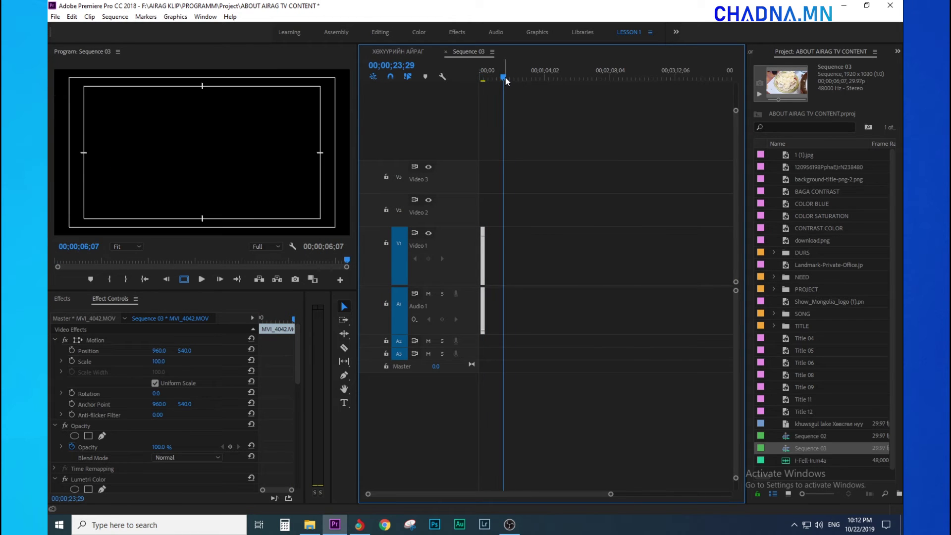
key(equal)
key(equal)
key(equal)
key(equal)
key(equal)
key(Up)
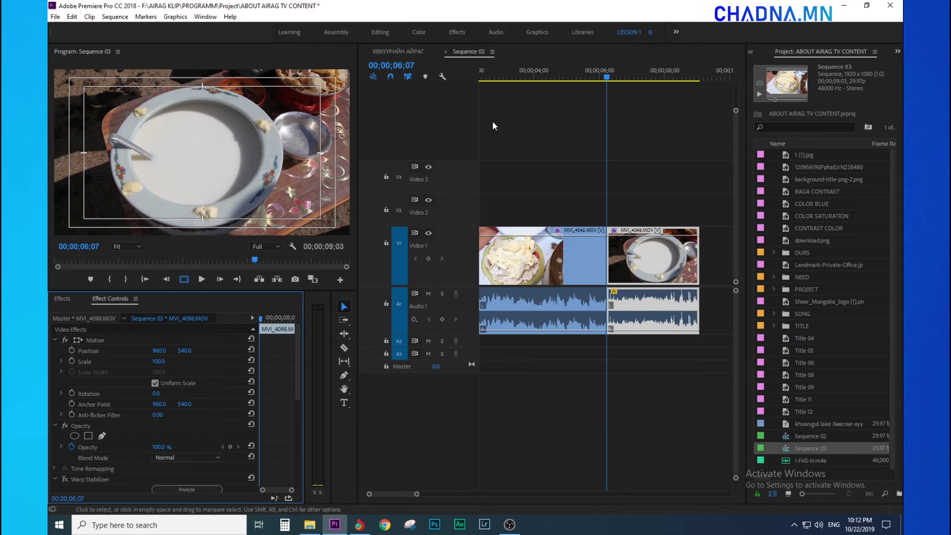
Step: Ripple delete the empty gap before the first clip in Sequence 03
key(minus)
right_click(485, 243)
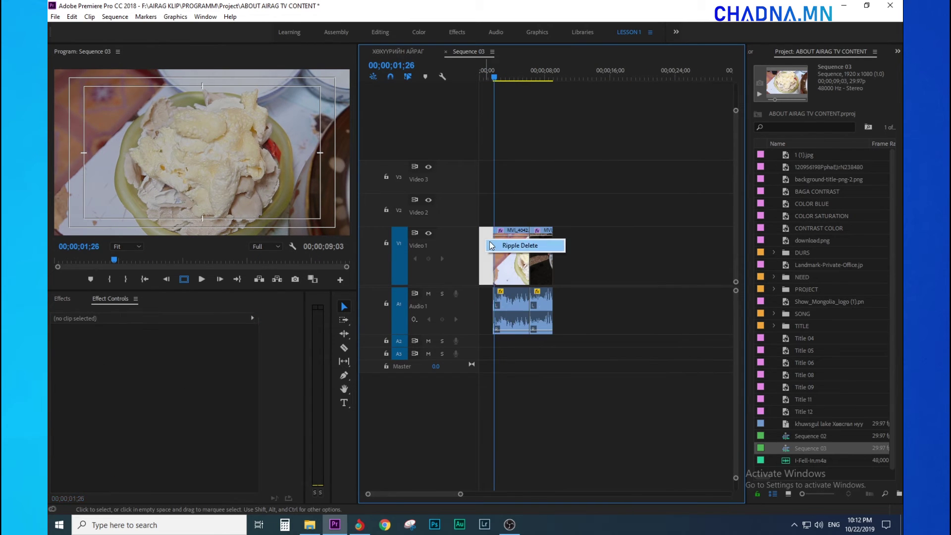
click(519, 246)
Step: Play Sequence 03 from the start with the program monitor maximized, and restore the normal layout
click(260, 148)
key(Home)
key(grave)
key(space)
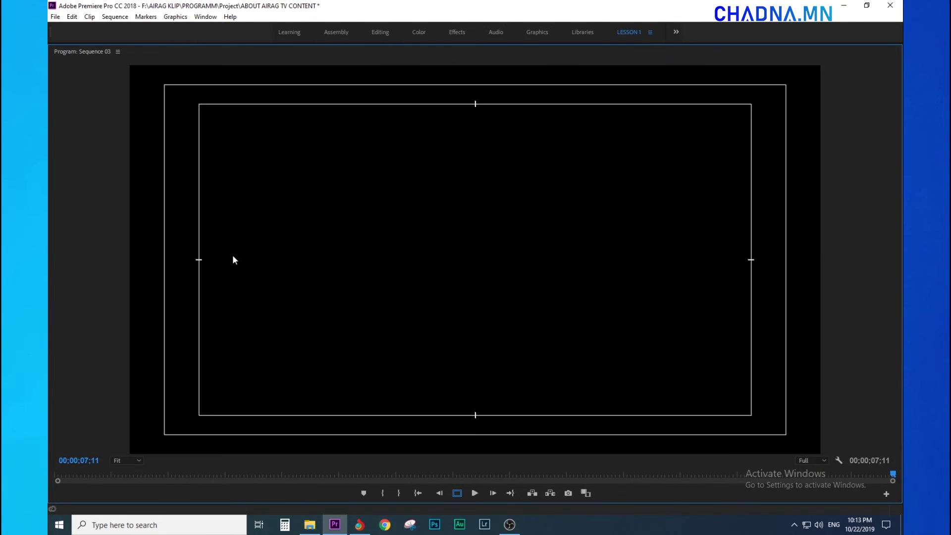
key(grave)
key(Home)
key(space)
Step: Examine the effect settings of the MVI_4042.MOV clip at the start of the sequence
drag(487, 77, 482, 81)
key(equal)
key(equal)
key(equal)
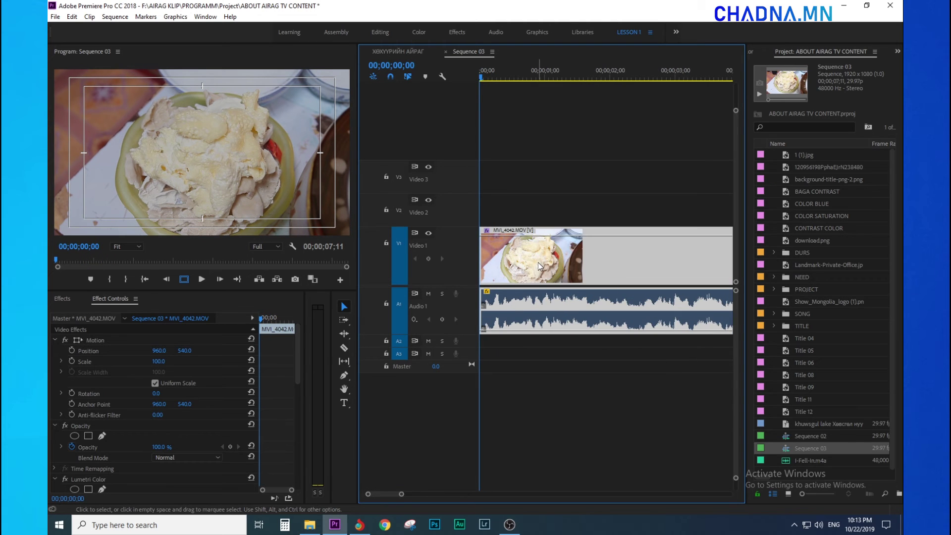
scroll(70, 466, down, 5)
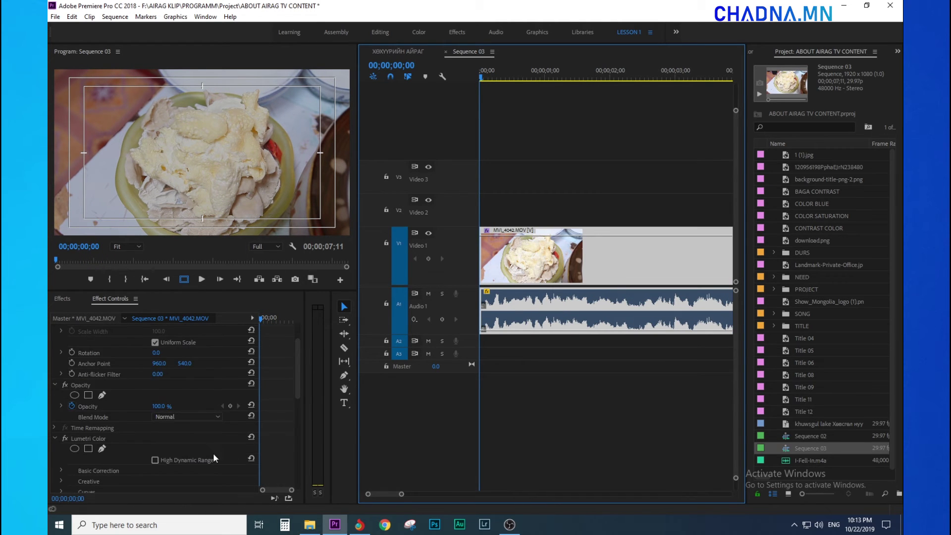
Step: Examine the Warp Stabilizer settings of the MVI_4098.MOV clip
key(minus)
key(minus)
key(minus)
click(574, 165)
click(565, 257)
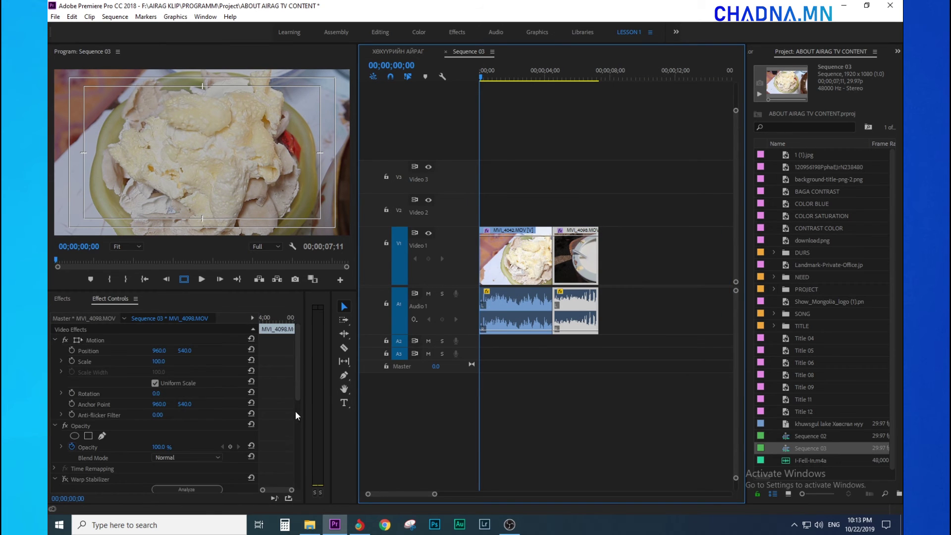
scroll(292, 419, down, 5)
click(161, 353)
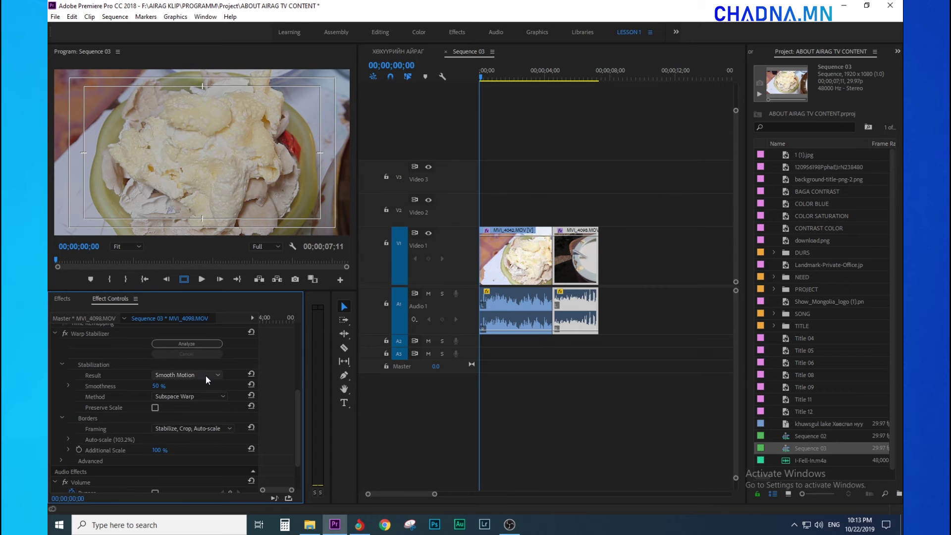
Step: Review both stabilized clips in a maximized program monitor, and return to the normal layout
click(515, 258)
click(166, 140)
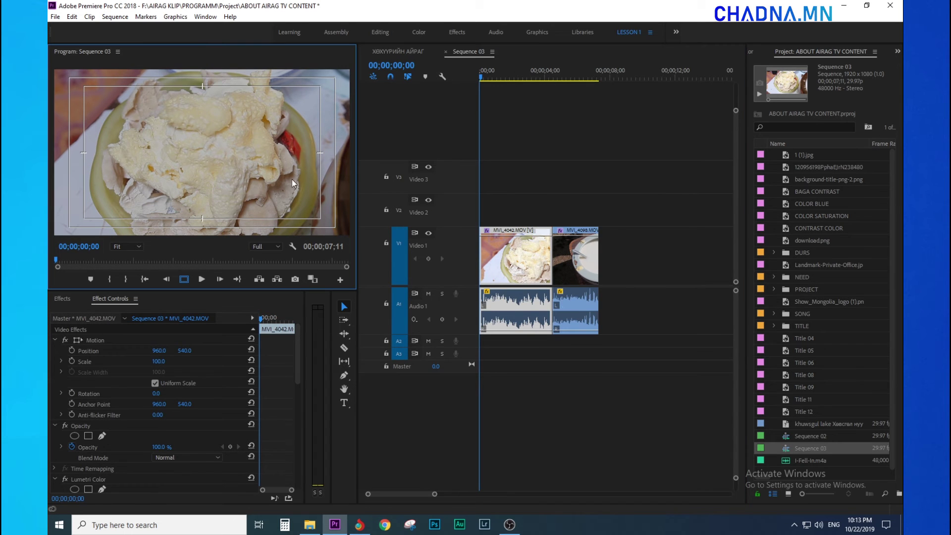
key(grave)
key(space)
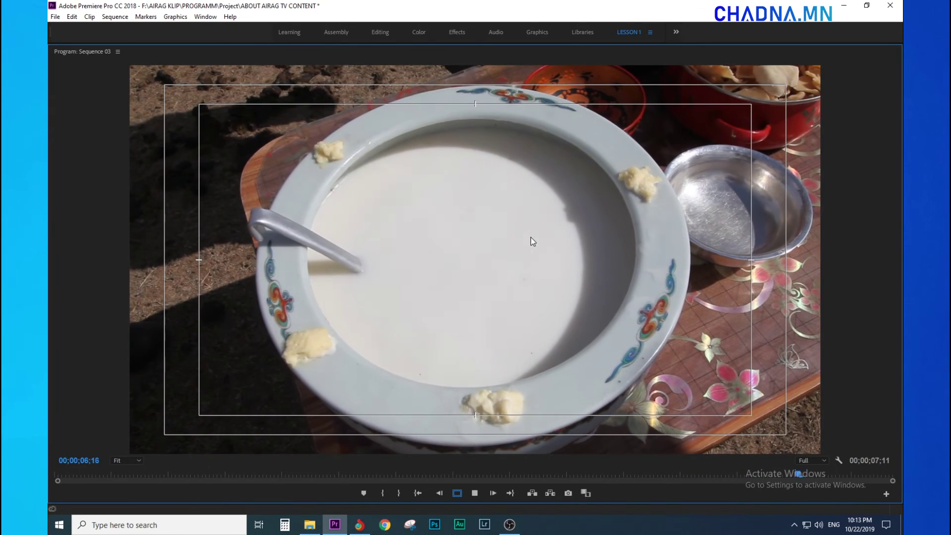
key(grave)
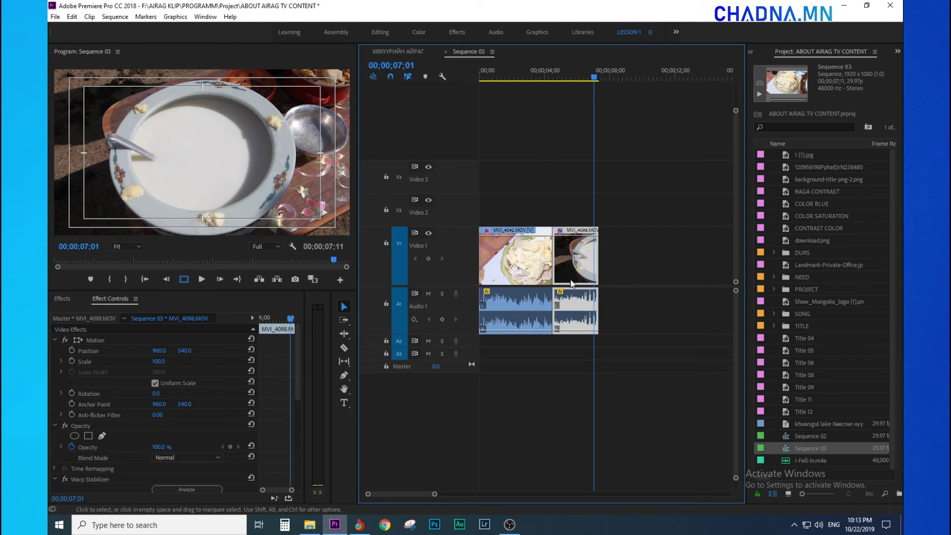
Step: Set the Warp Stabilizer result of MVI_4098.MOV to No Motion, and select the MVI_4042.MOV clip
scroll(285, 476, down, 3)
click(186, 454)
click(173, 474)
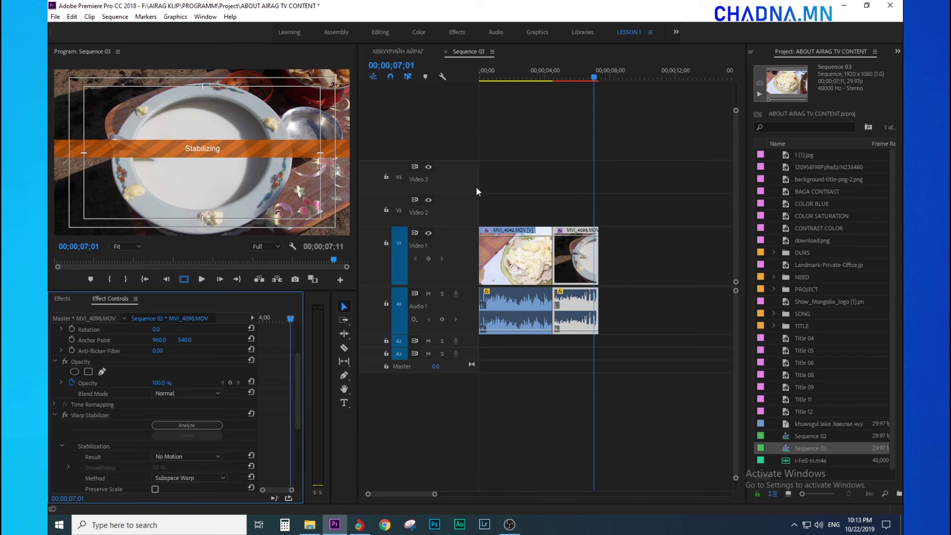
click(499, 284)
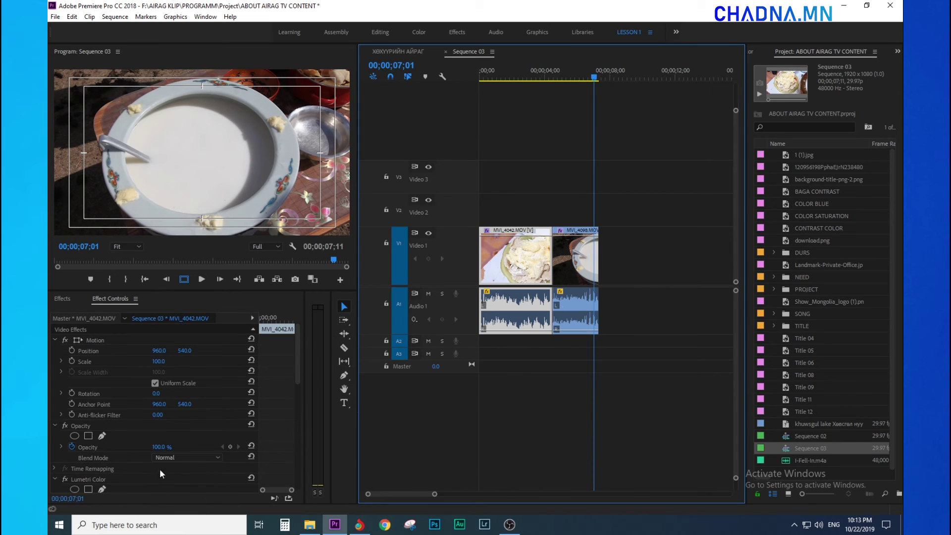
Step: Check the Warp Stabilizer settings of MVI_4042.MOV, and play the sequence from its start in a maximized program monitor before restoring the layout
scroll(257, 459, down, 4)
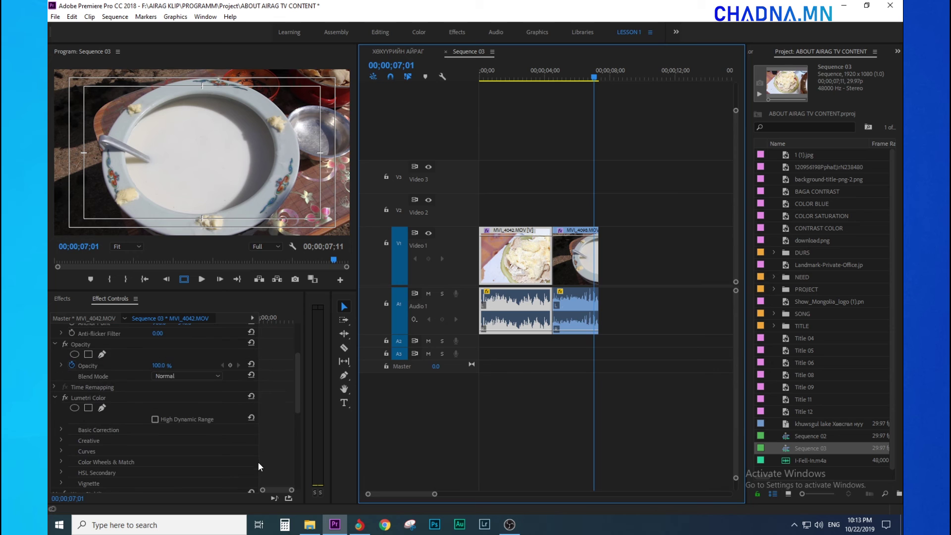
scroll(233, 438, down, 4)
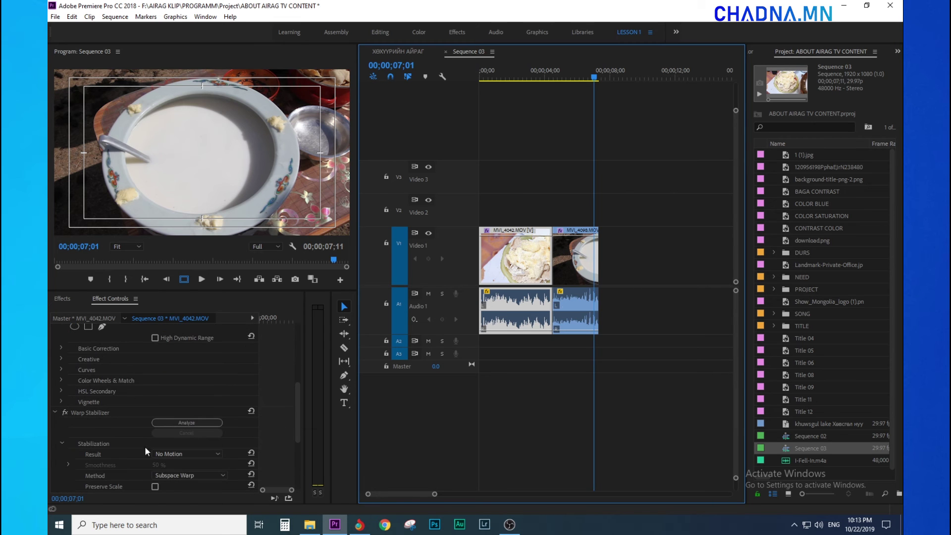
key(Home)
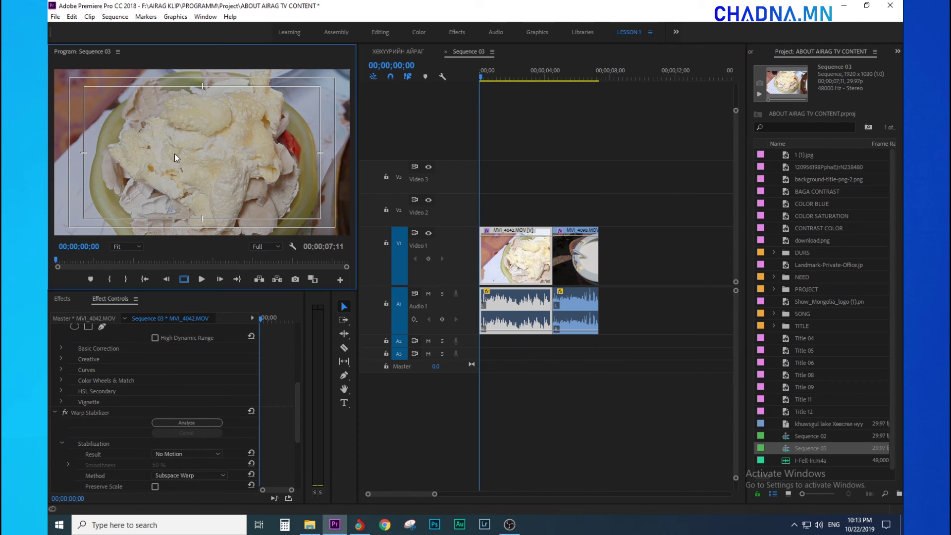
key(grave)
key(space)
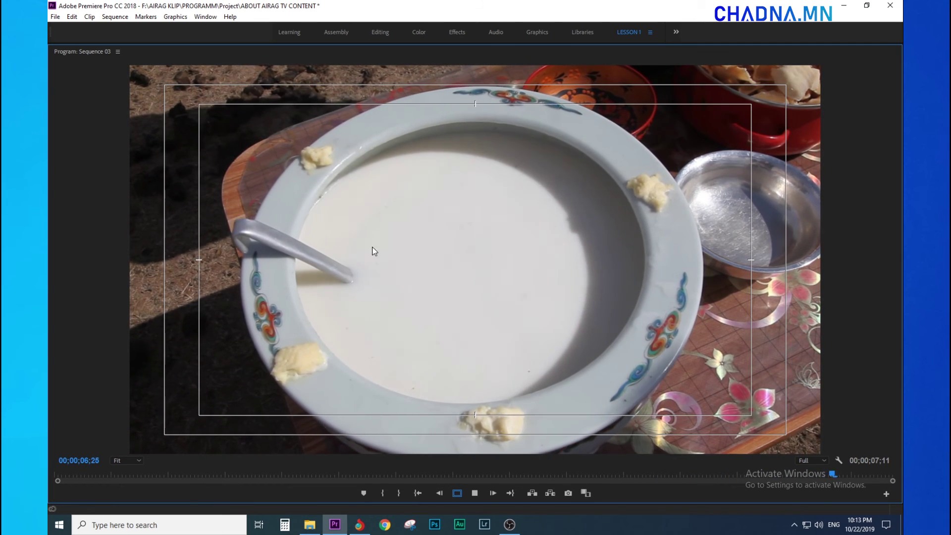
key(grave)
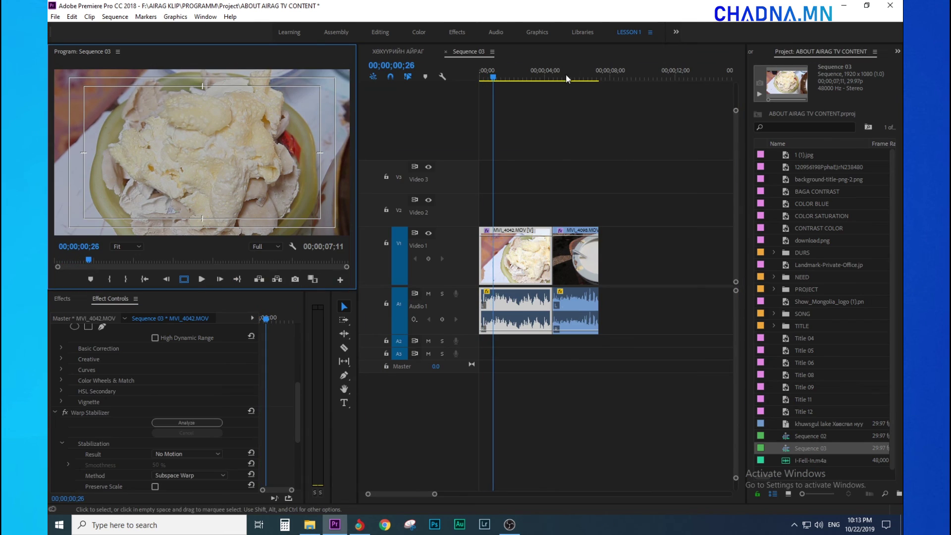
Step: Move the playhead to 00;00;05;15 in the MVI_4098.MOV clip, clear the clip selection, and save the project
click(568, 77)
key(equal)
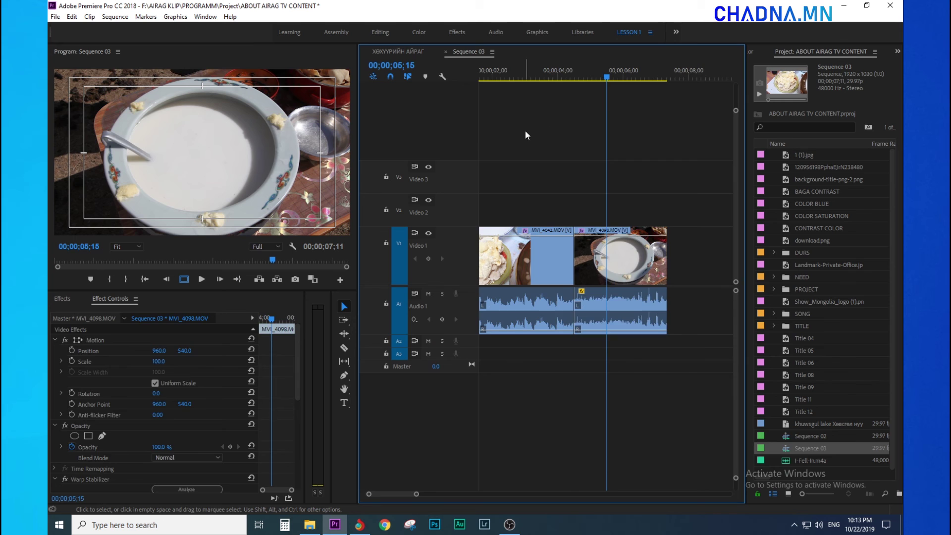
click(524, 129)
key(minus)
key(minus)
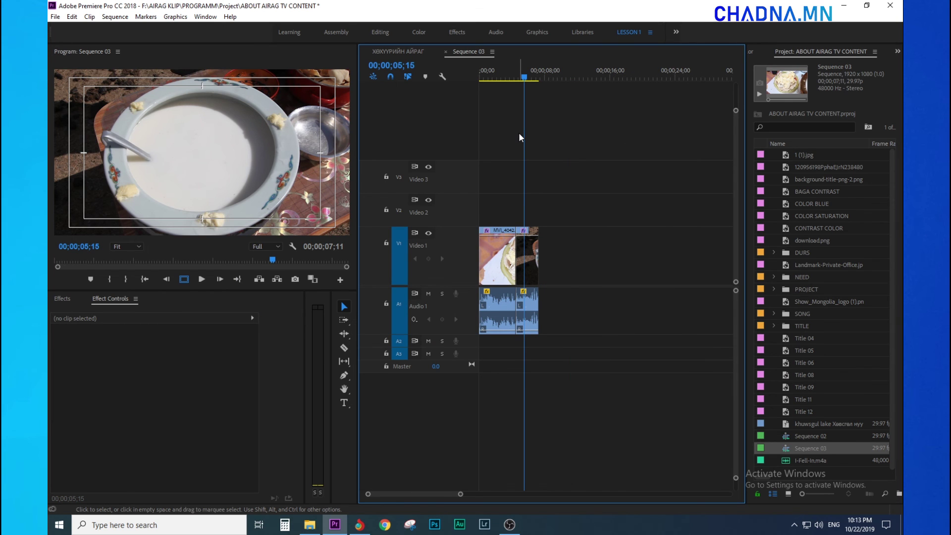
key(ctrl+s)
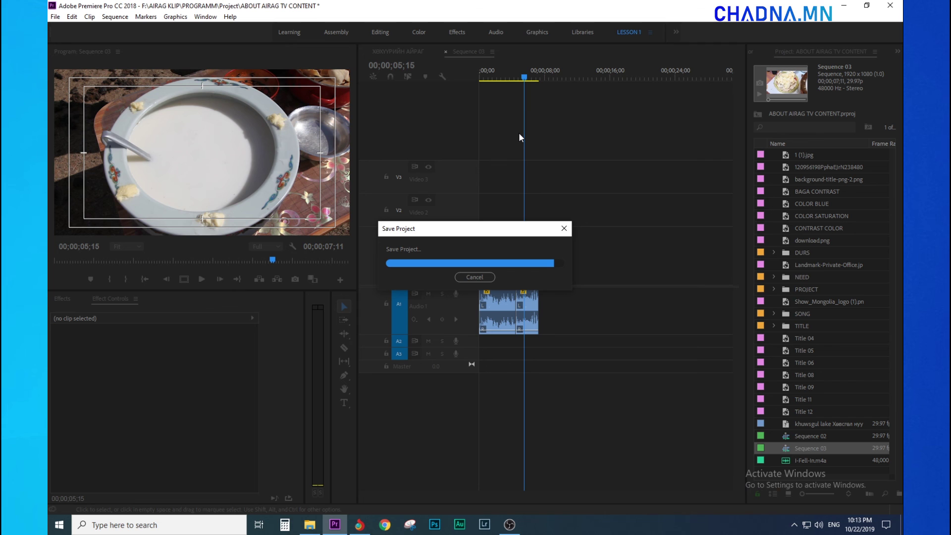
key(equal)
key(equal)
key(minus)
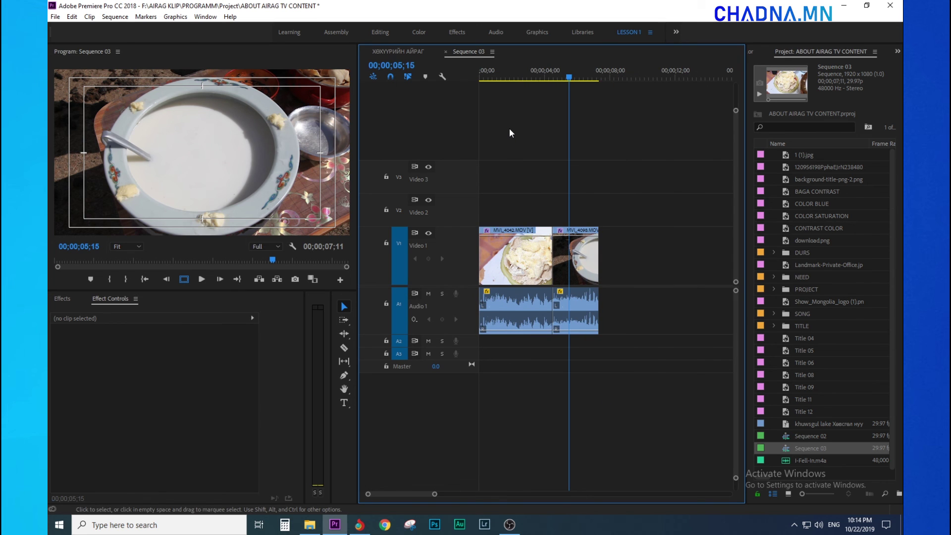
key(minus)
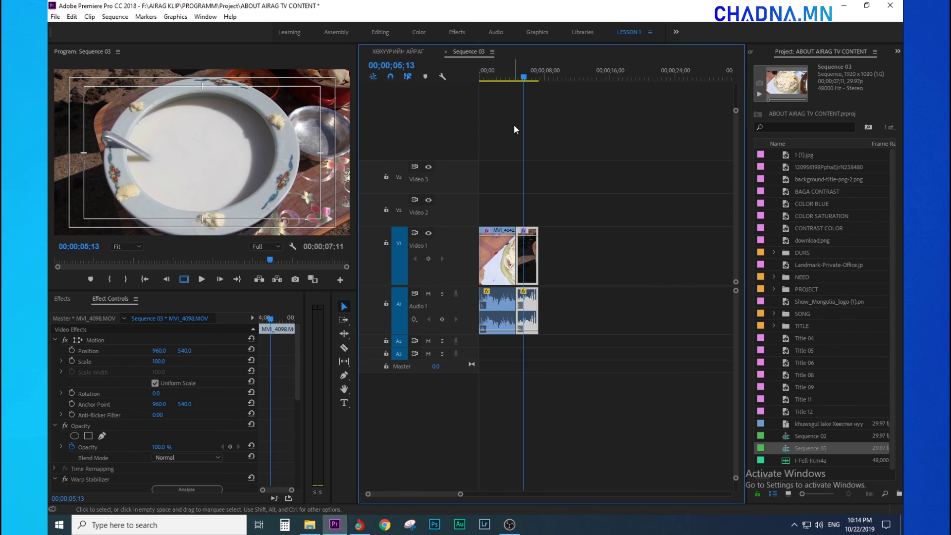
click(512, 118)
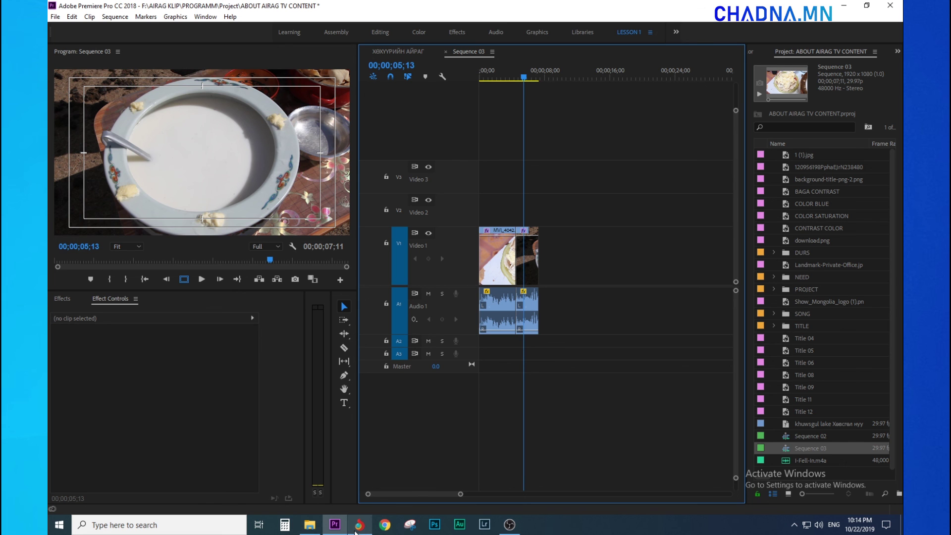
Step: Switch to the web browser window with the chadna.mn site
click(364, 527)
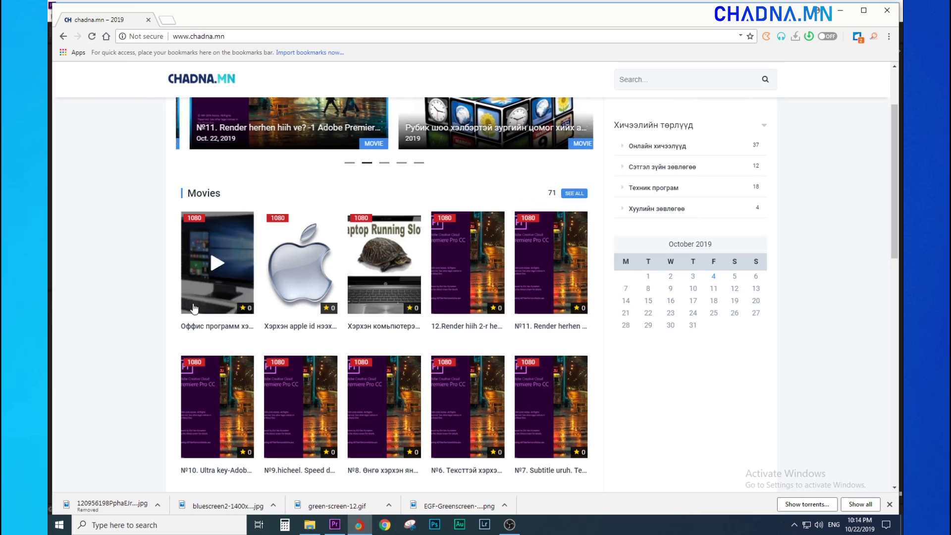